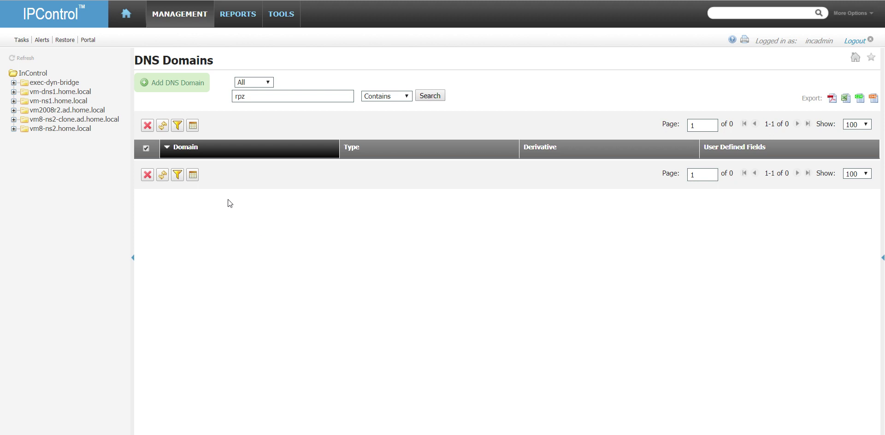
# - Start a new DNS domain named rpz-whitelist.int and mark it as a local RPZ
pyautogui.click(178, 18)
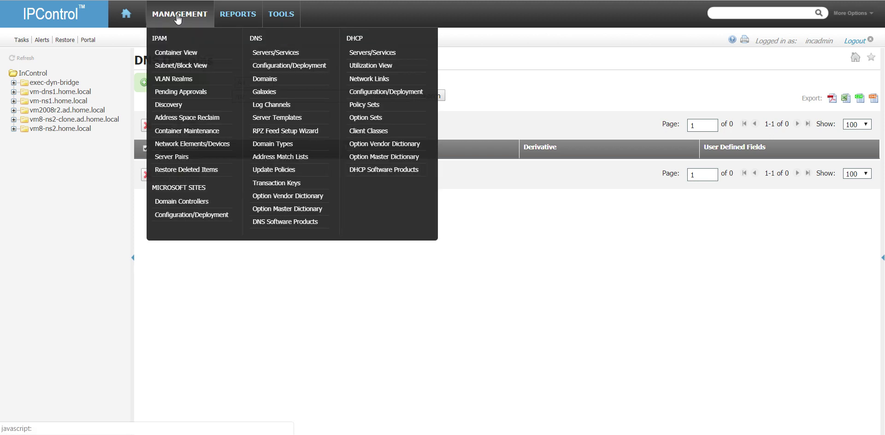
pyautogui.click(275, 82)
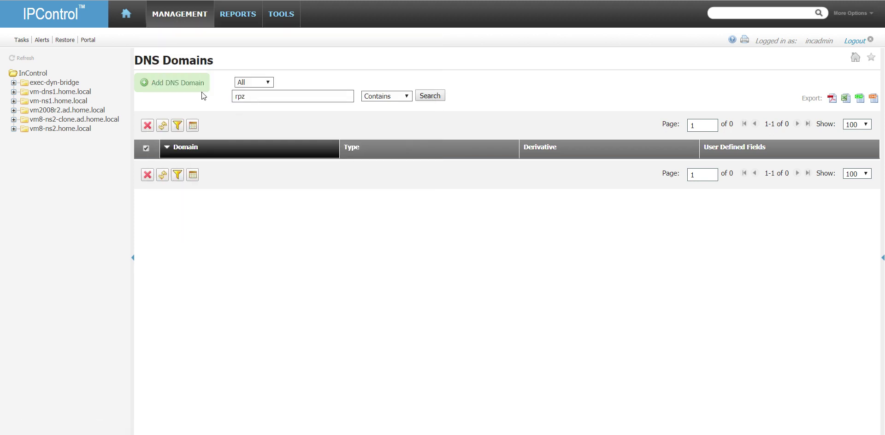
pyautogui.click(184, 92)
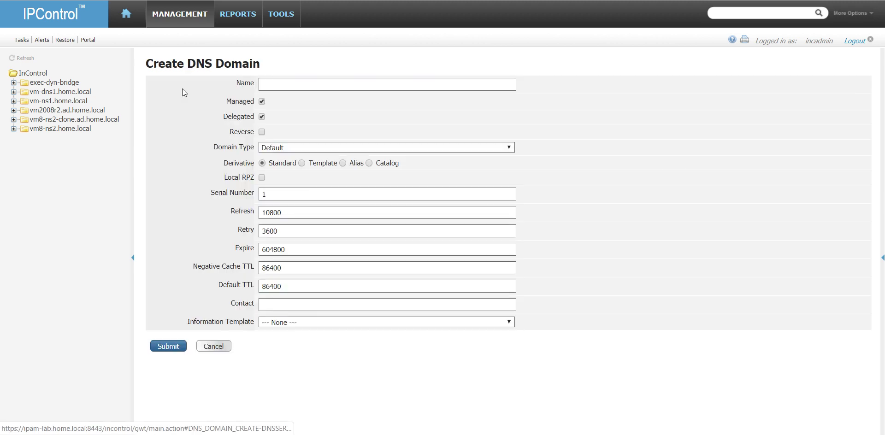
pyautogui.click(273, 85)
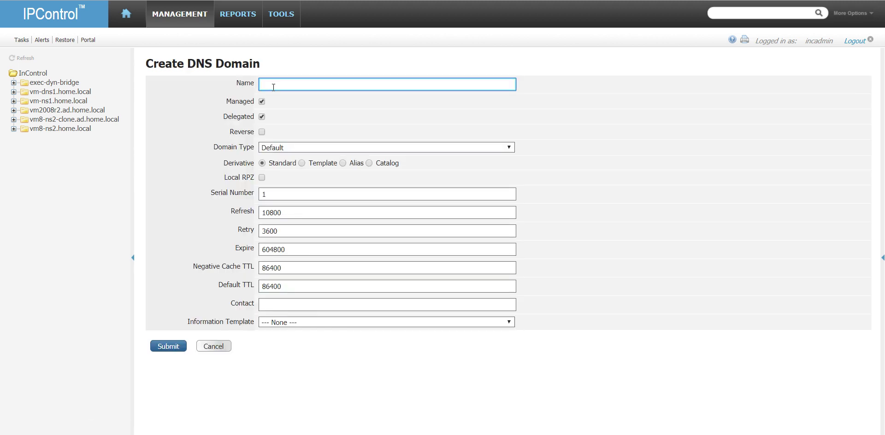
pyautogui.write('rpz-whitelist.int')
pyautogui.press('Tab')
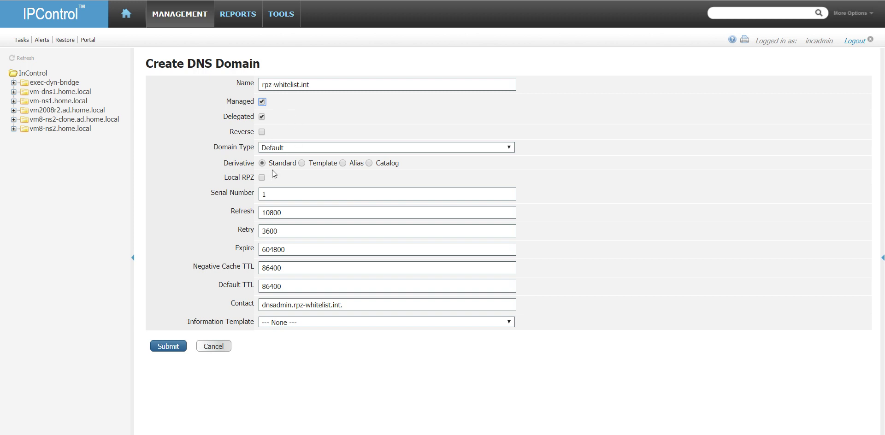
pyautogui.click(262, 177)
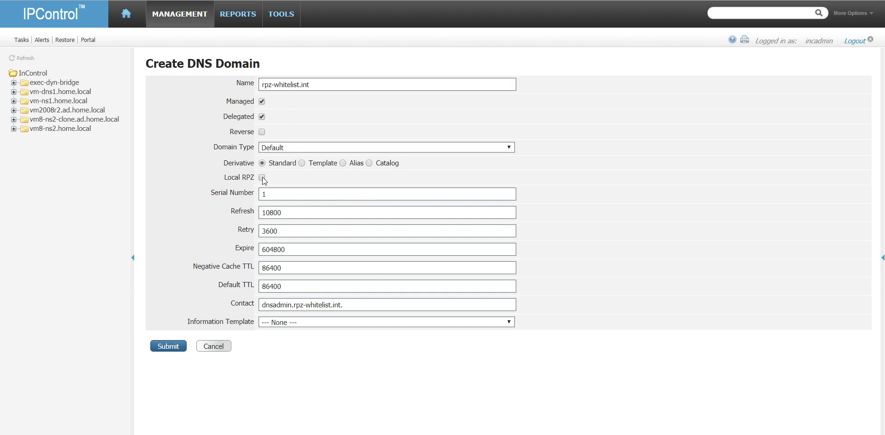
pyautogui.moveTo(228, 179); pyautogui.dragTo(254, 178)
pyautogui.click(229, 180)
# - Assign the DNS_DOMAIN_CONTACT information template to the rpz-whitelist.int domain and submit it
pyautogui.click(334, 322)
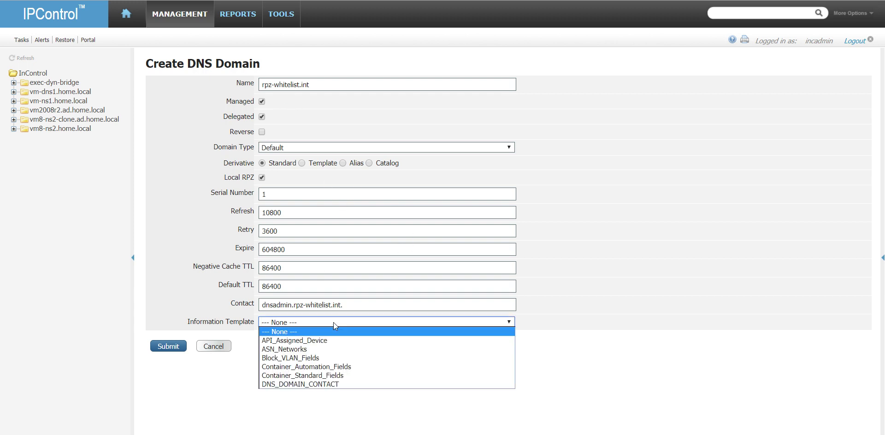
pyautogui.click(347, 384)
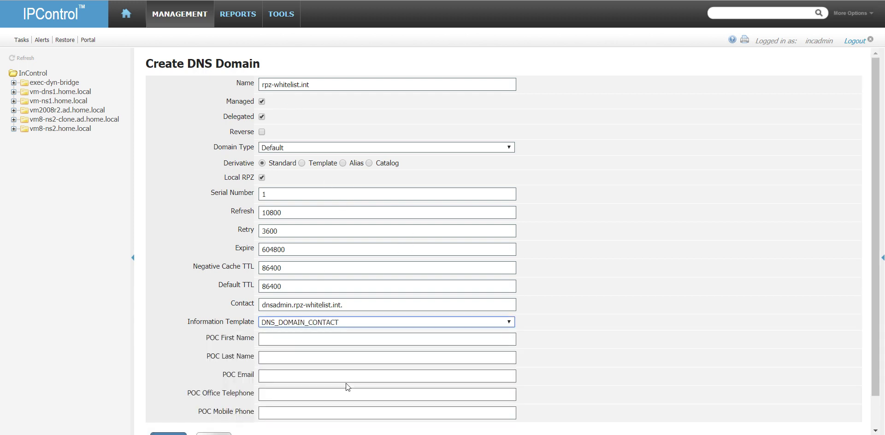
pyautogui.scroll(-1, 566, 345)
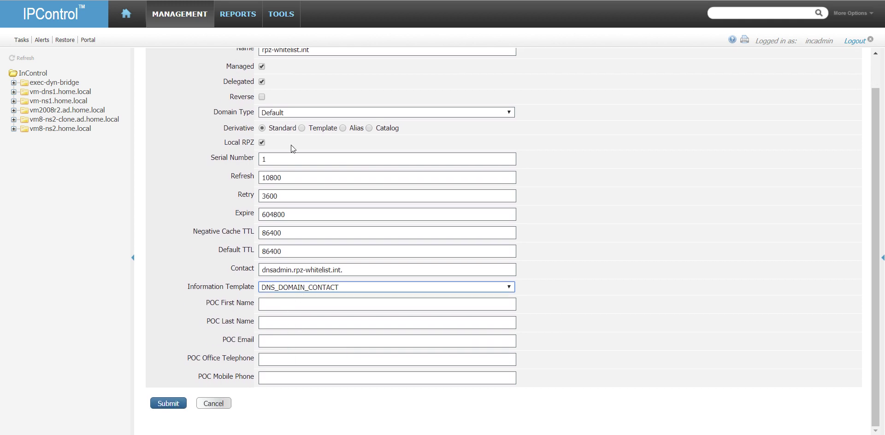
pyautogui.click(165, 404)
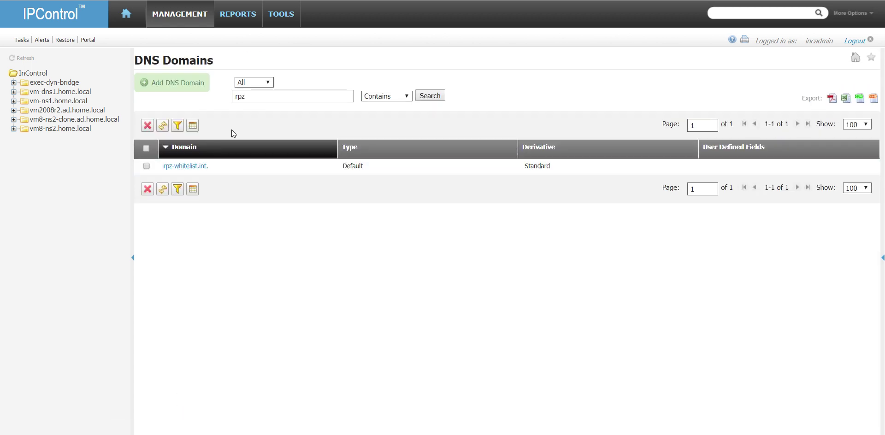
# - Create a second DNS domain named rpz-blacklist.int, marked as a local RPZ, and submit it
pyautogui.click(157, 83)
pyautogui.click(299, 82)
pyautogui.write('rpz-blacklist.int')
pyautogui.press('Tab')
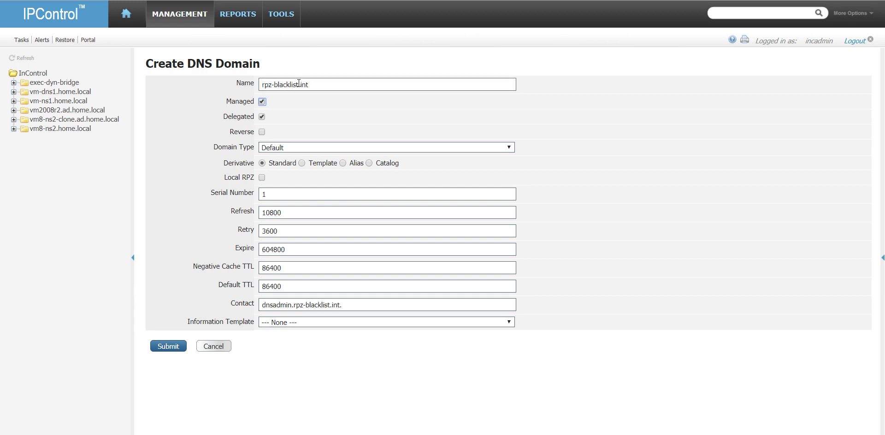
pyautogui.click(260, 178)
pyautogui.click(178, 349)
pyautogui.click(164, 348)
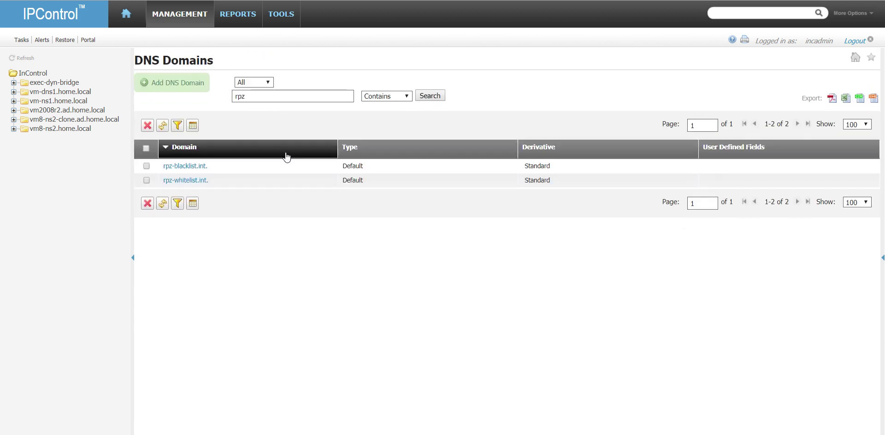
# - Open the DNS server vm-dns1.home.local for editing and show all of its product options
pyautogui.click(200, 15)
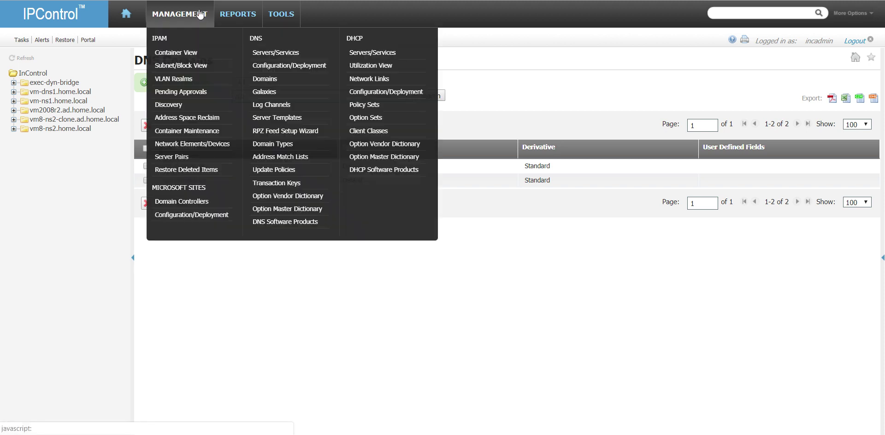
pyautogui.click(278, 53)
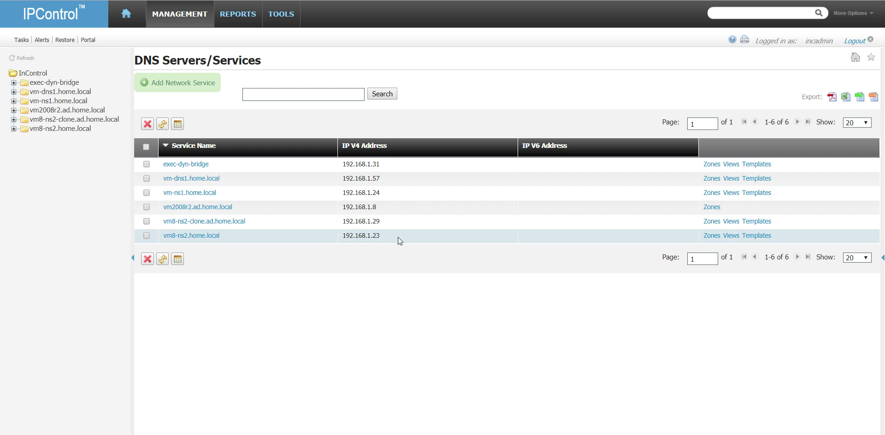
pyautogui.click(197, 178)
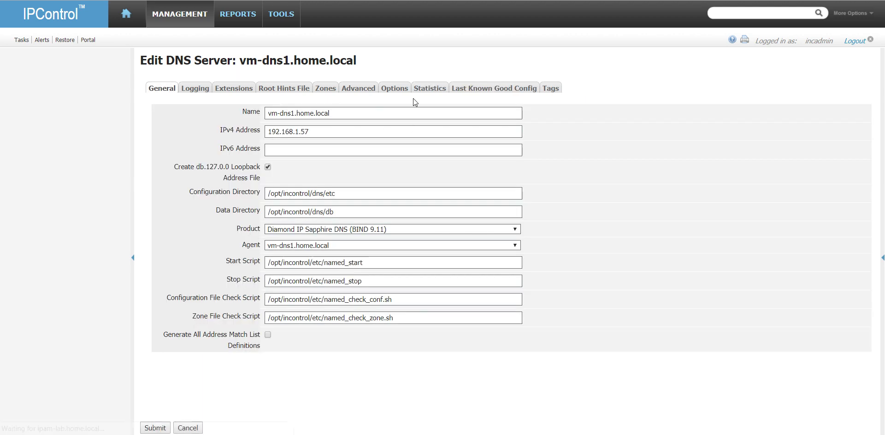
pyautogui.click(394, 88)
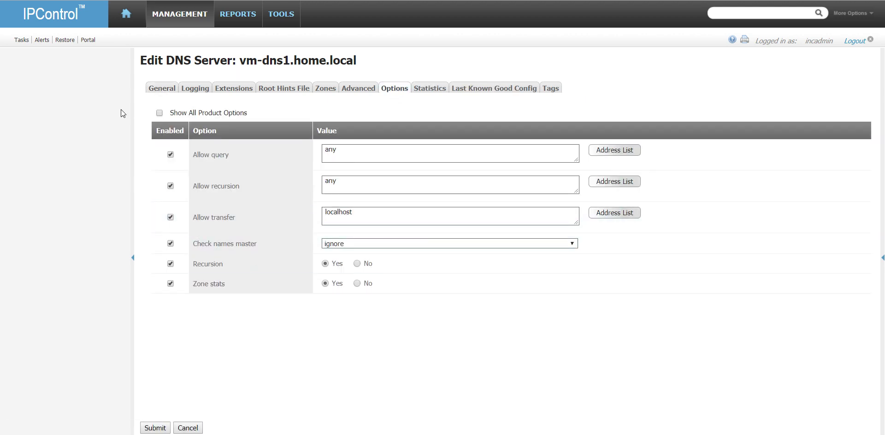
pyautogui.click(159, 112)
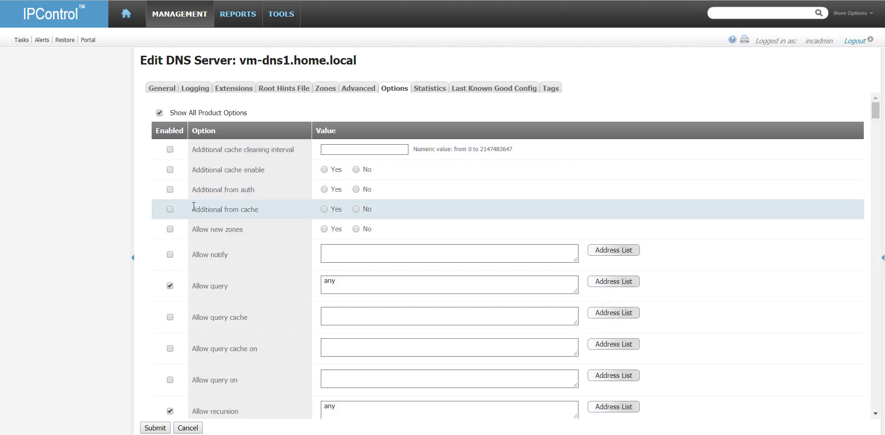
# - Start a new zone entry in the Response policy option with rpz-whitelist.int as its zone
pyautogui.scroll(-6, 197, 209)
pyautogui.scroll(-15, 197, 209)
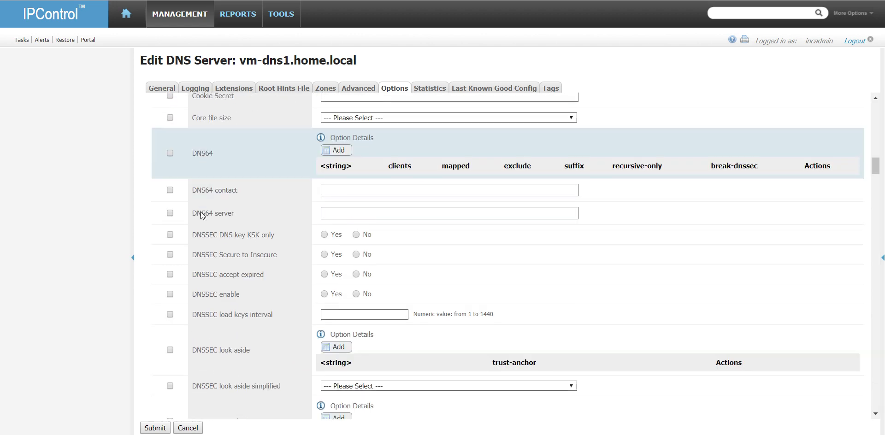
pyautogui.scroll(-15, 208, 213)
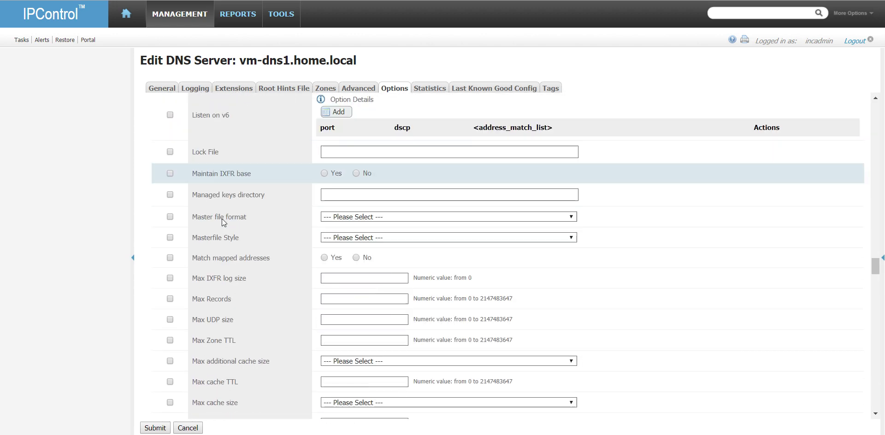
pyautogui.scroll(-15, 222, 218)
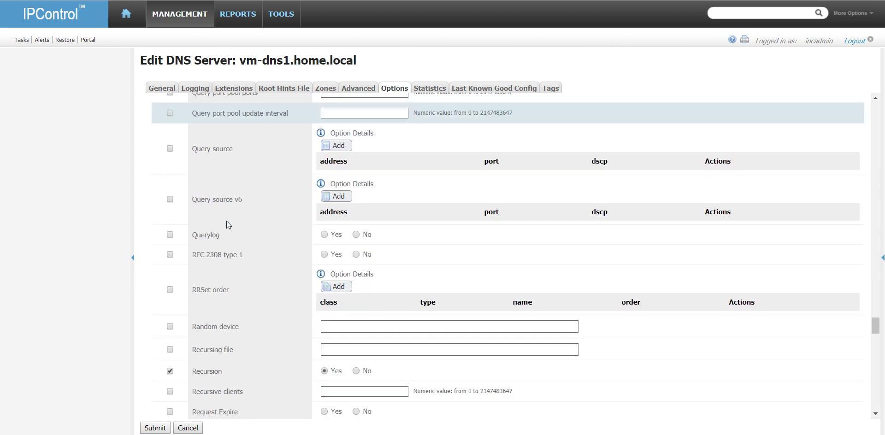
pyautogui.scroll(-8, 227, 221)
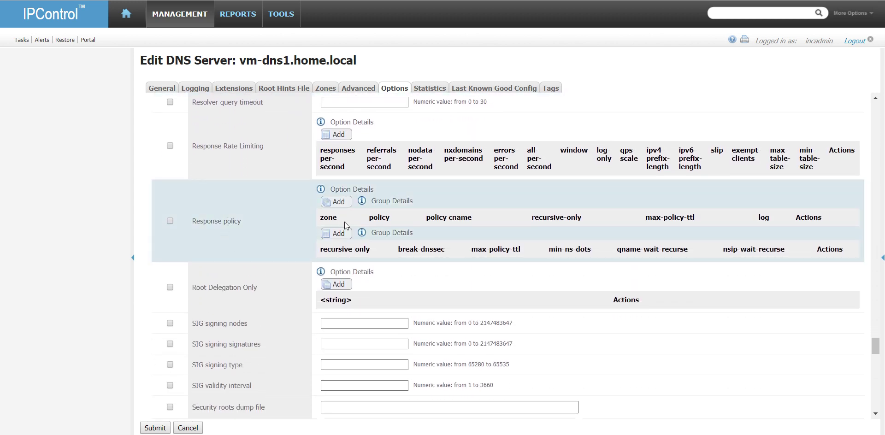
pyautogui.click(345, 202)
pyautogui.click(360, 189)
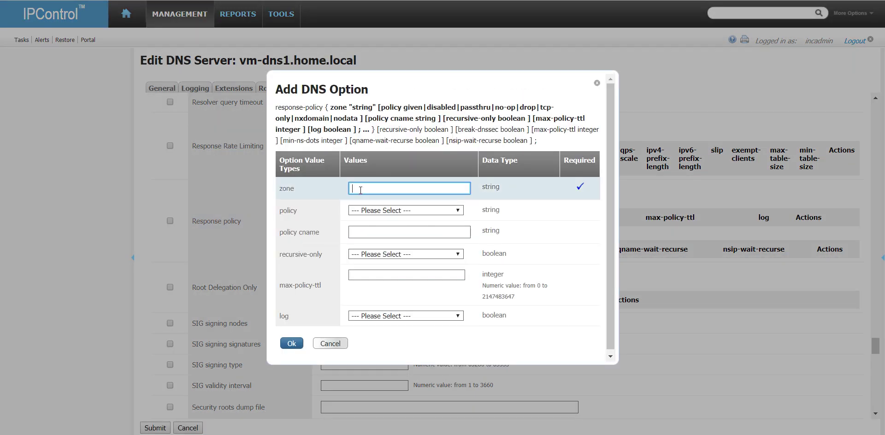
pyautogui.write('rpz-whitelist.int')
pyautogui.press('Tab')
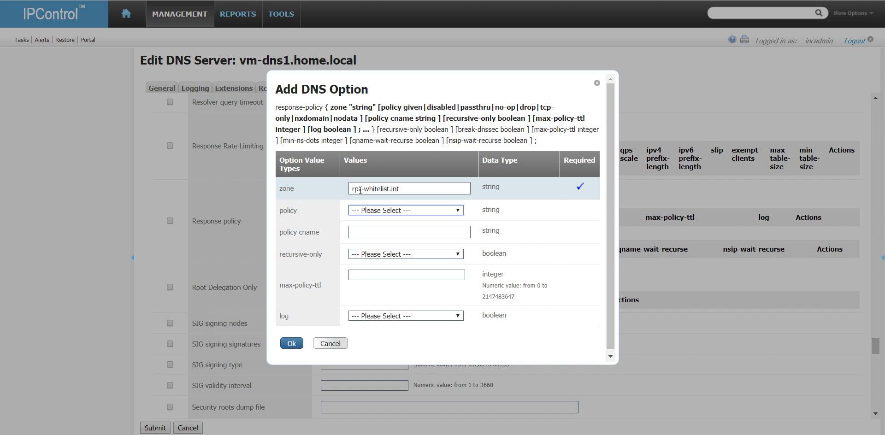
# - Set the policy of the rpz-whitelist.int entry to given and add the entry to the response policy
pyautogui.click(419, 209)
pyautogui.click(432, 221)
pyautogui.click(428, 211)
pyautogui.click(422, 228)
pyautogui.click(425, 214)
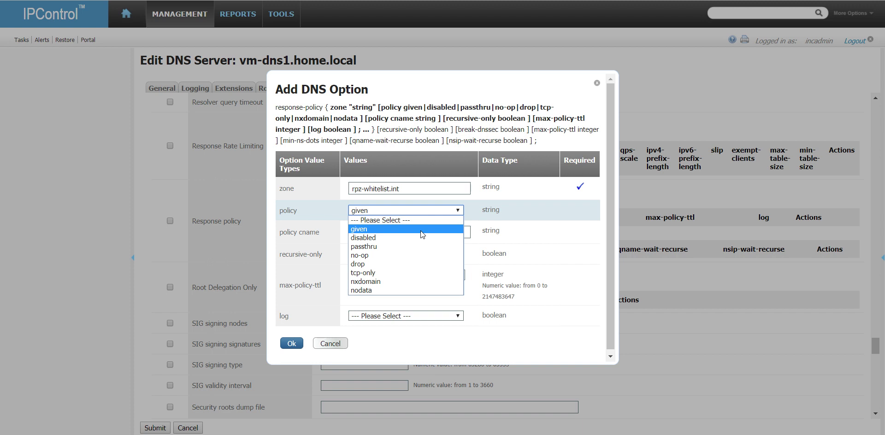
pyautogui.click(420, 230)
pyautogui.click(421, 230)
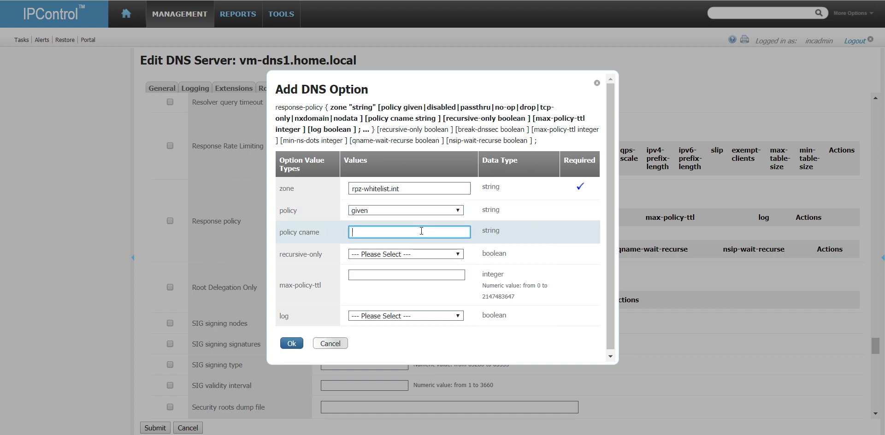
pyautogui.click(292, 344)
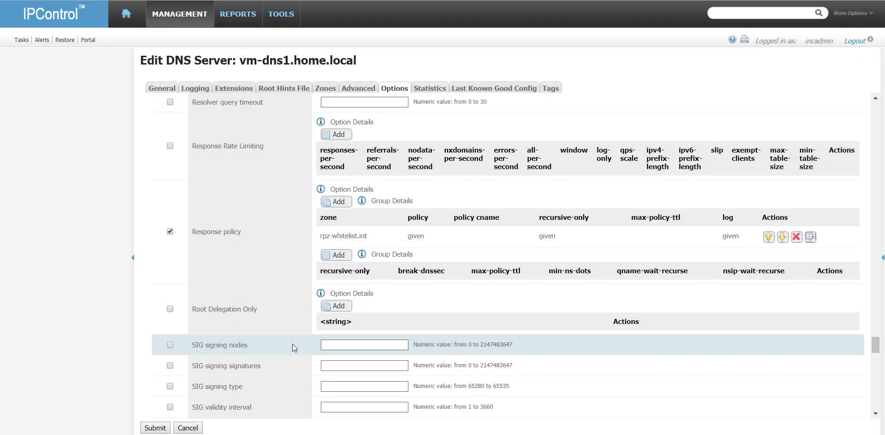
# - Add a second response policy entry for zone rpz-blacklist.int with policy given, and submit the server changes
pyautogui.click(338, 202)
pyautogui.click(402, 184)
pyautogui.write('rpz-blacklist.int')
pyautogui.press('Tab')
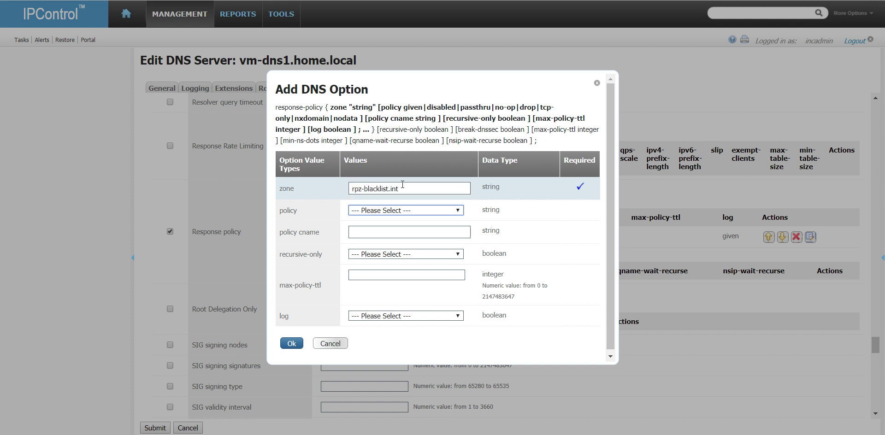
pyautogui.click(435, 213)
pyautogui.click(416, 229)
pyautogui.click(291, 344)
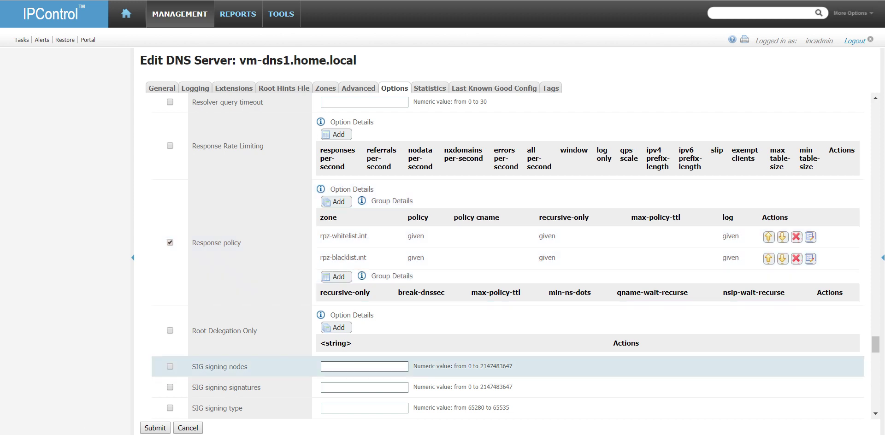
pyautogui.click(155, 428)
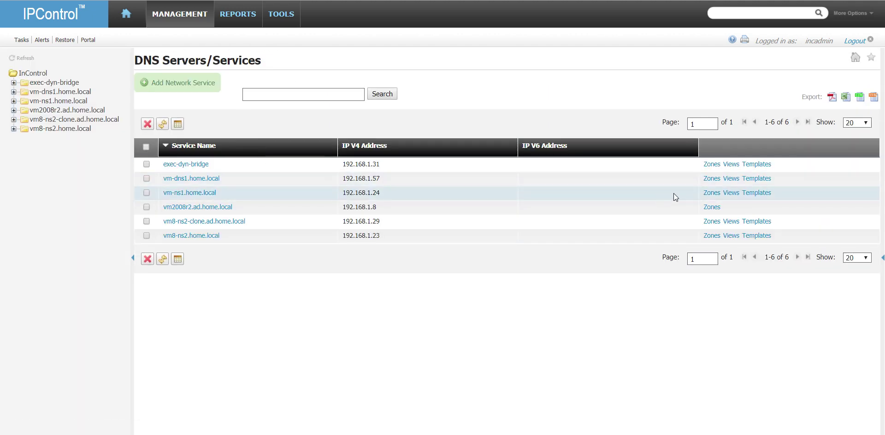
# - Start a new DNS zone on vm-dns1.home.local with zone type Master
pyautogui.click(715, 179)
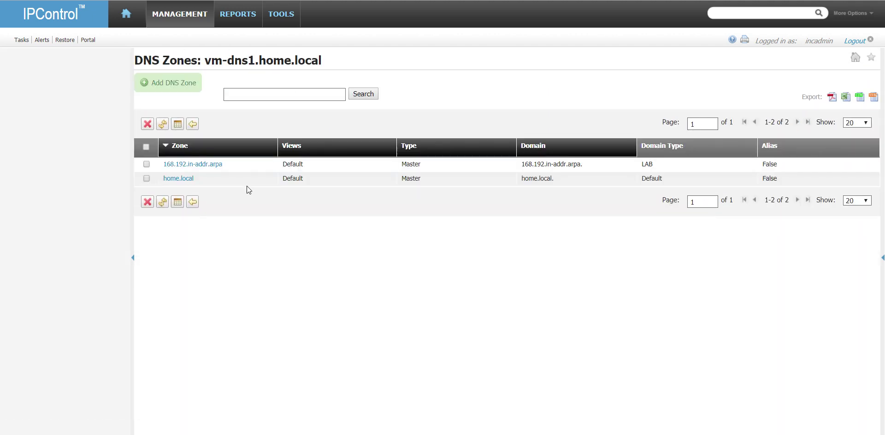
pyautogui.click(182, 81)
pyautogui.click(378, 110)
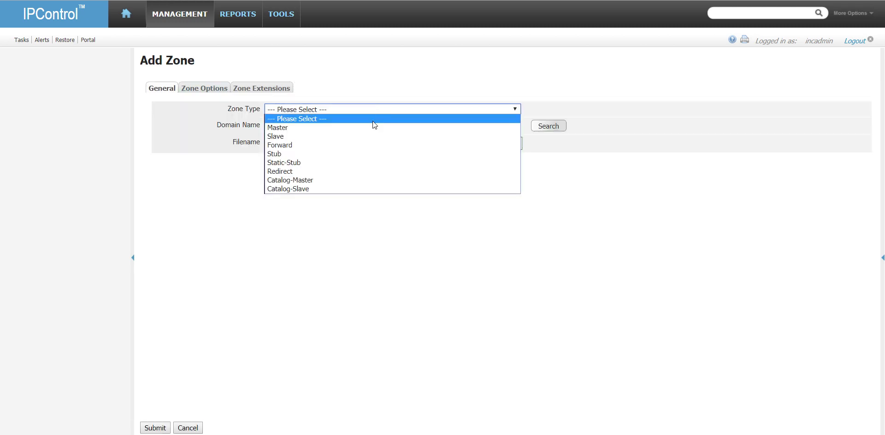
pyautogui.click(375, 128)
# - Search the domains for rpz, assign rpz-blacklist.int to the new zone and enable its dynamic updates
pyautogui.click(547, 126)
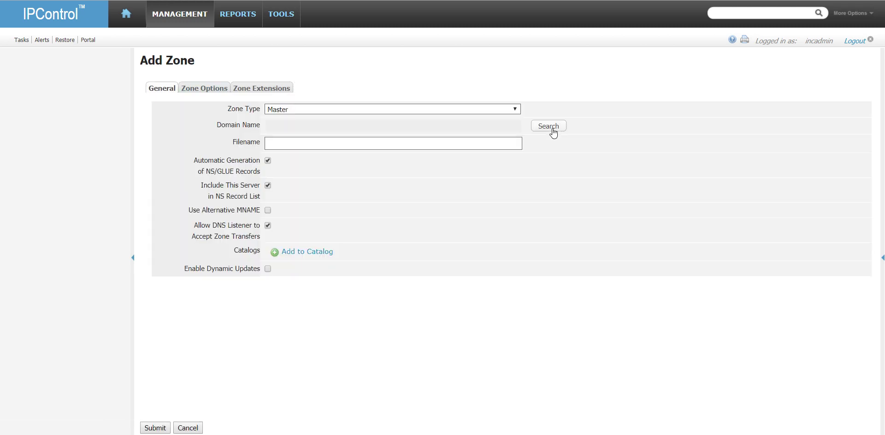
pyautogui.click(406, 167)
pyautogui.write('rpz')
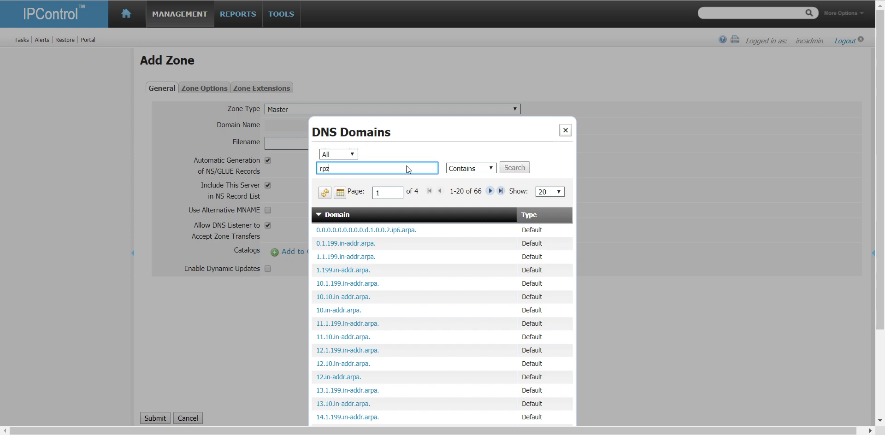
pyautogui.press('Return')
pyautogui.click(336, 119)
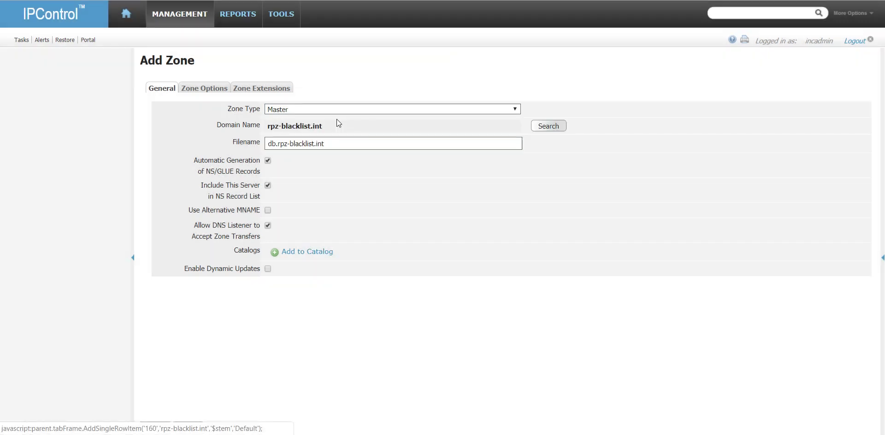
pyautogui.click(268, 269)
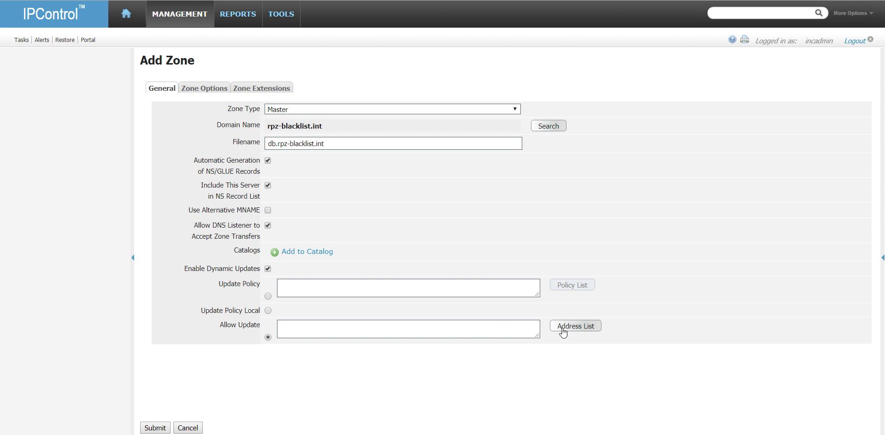
# - Allow updates to the rpz-blacklist.int zone from the DnsAdmins address match list
pyautogui.click(577, 326)
pyautogui.click(273, 148)
pyautogui.click(308, 256)
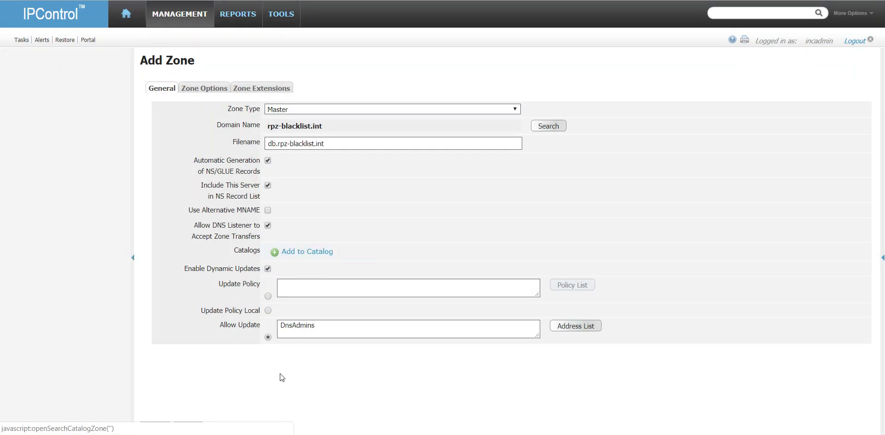
pyautogui.click(323, 325)
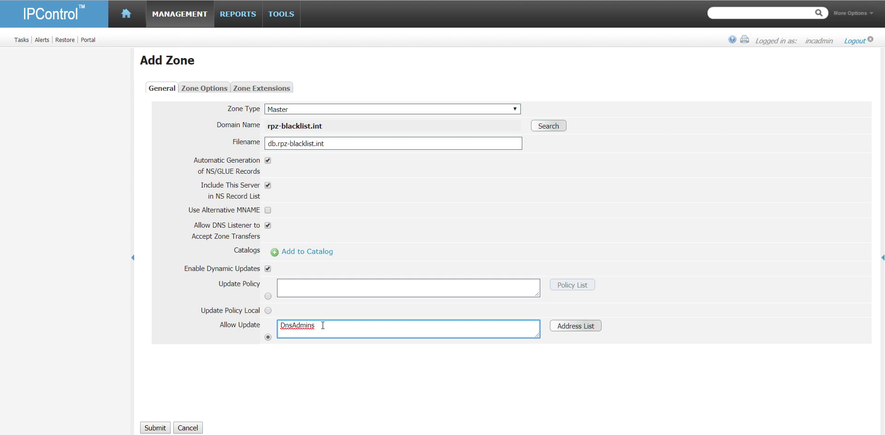
# - In the options of the rpz-blacklist.int zone, set both Allow query and Allow transfer to the DnsAdmins address match list
pyautogui.click(209, 90)
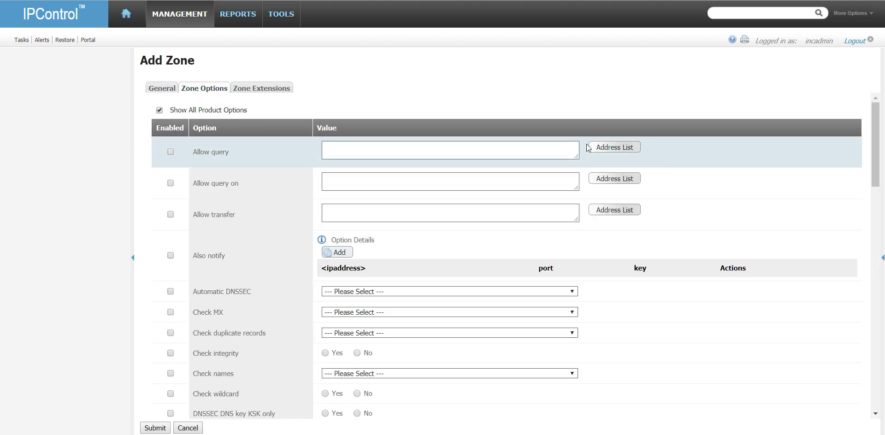
pyautogui.click(625, 148)
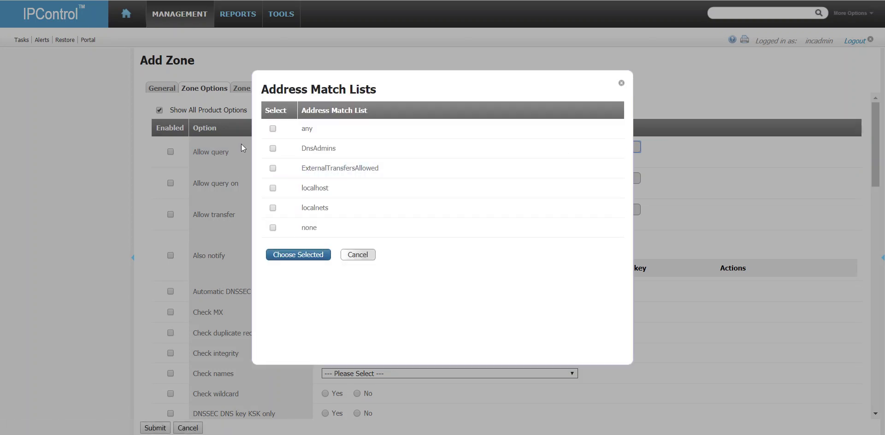
pyautogui.click(273, 148)
pyautogui.click(297, 255)
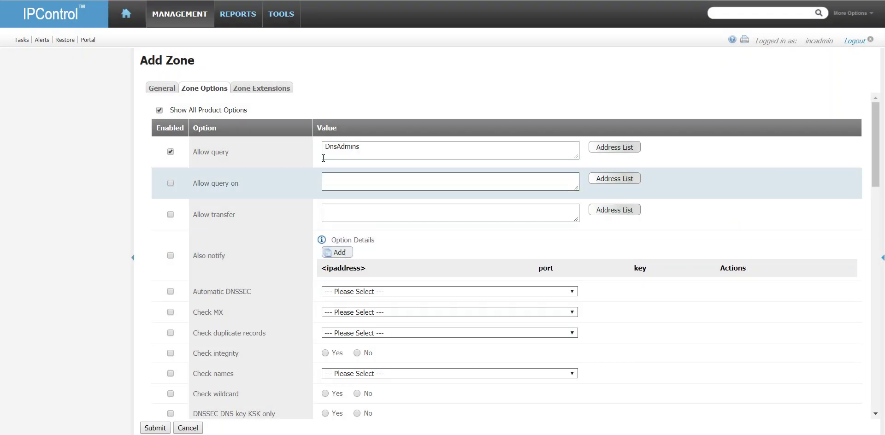
pyautogui.click(612, 209)
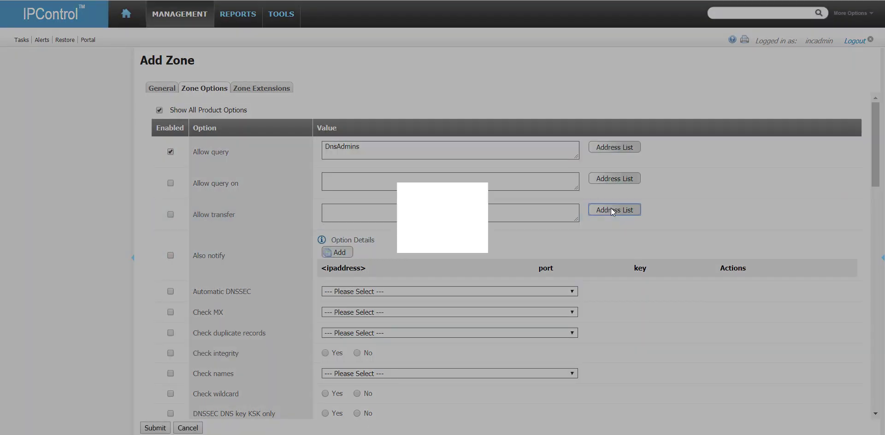
pyautogui.click(273, 148)
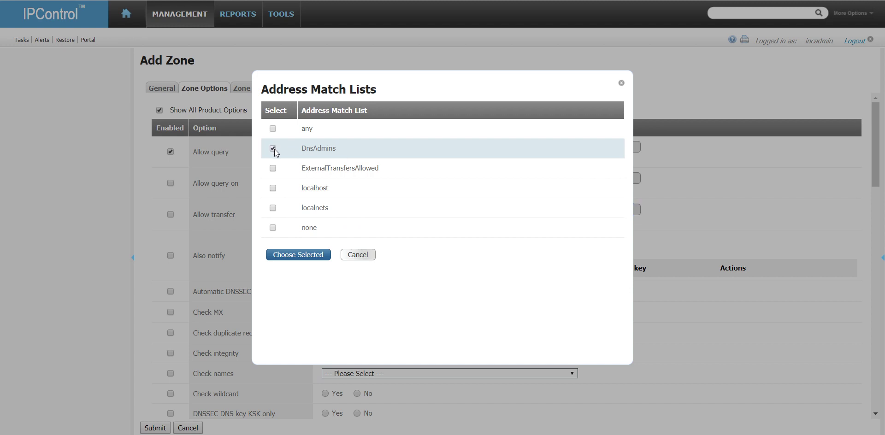
pyautogui.click(297, 255)
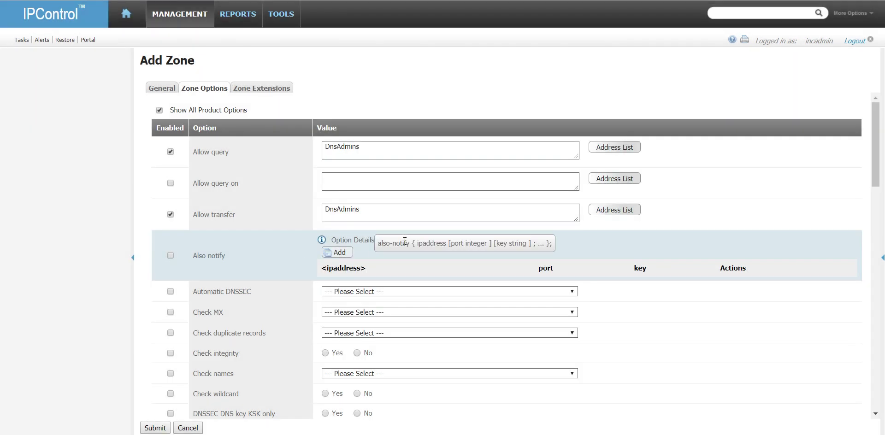
# - Add an Also notify entry to the rpz-blacklist.int zone with IP address 192.168.1.32 and port 5053
pyautogui.click(337, 252)
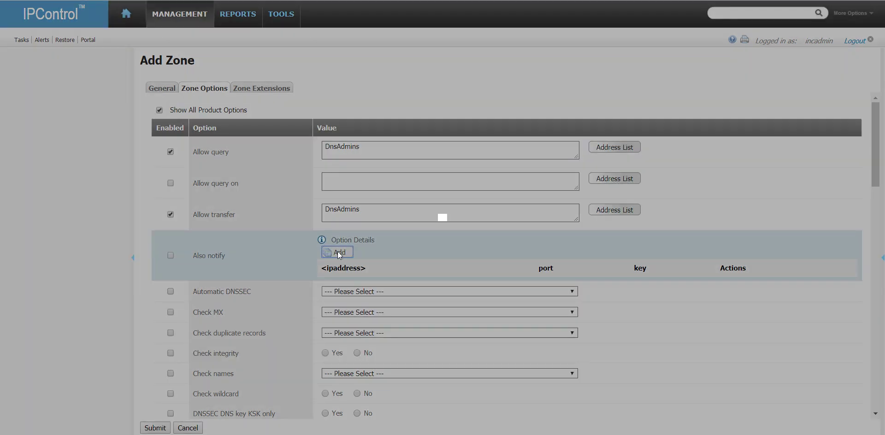
pyautogui.click(381, 155)
pyautogui.write('192.168.1.32')
pyautogui.press('Tab')
pyautogui.write('5053')
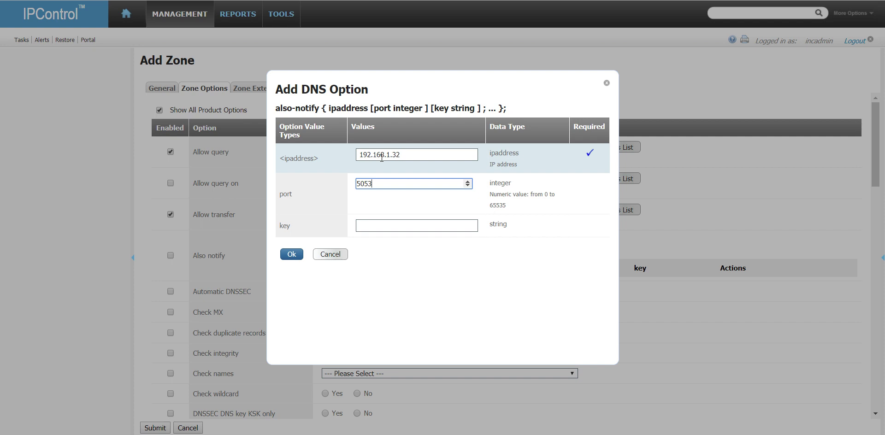
pyautogui.click(289, 257)
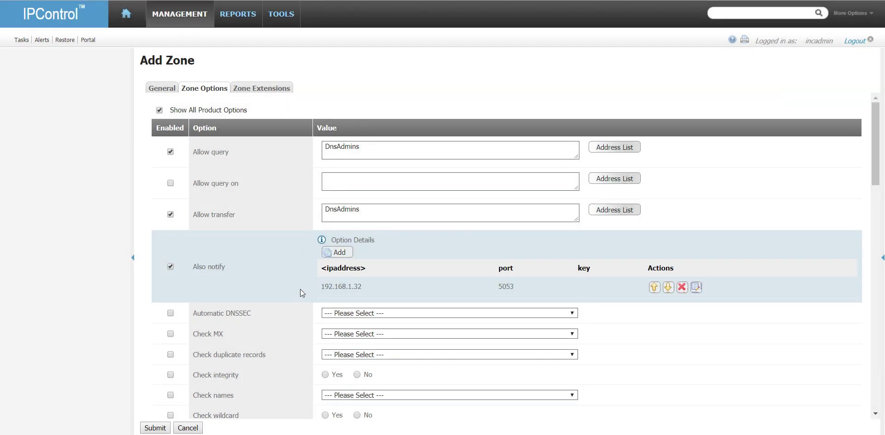
# - Limit the zone option list to the enabled options and submit the rpz-blacklist.int zone
pyautogui.scroll(-3, 300, 289)
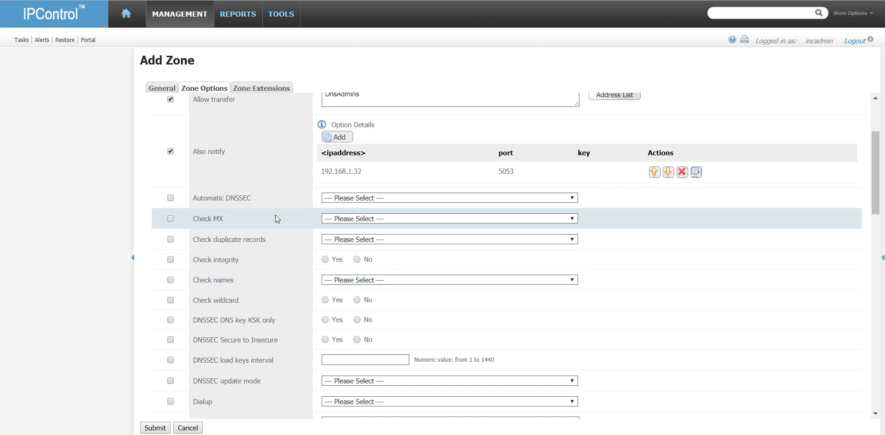
pyautogui.scroll(3, 275, 219)
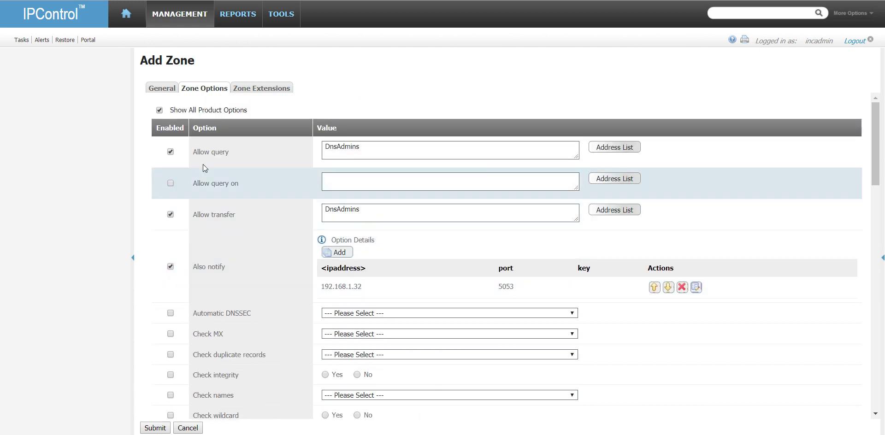
pyautogui.click(160, 110)
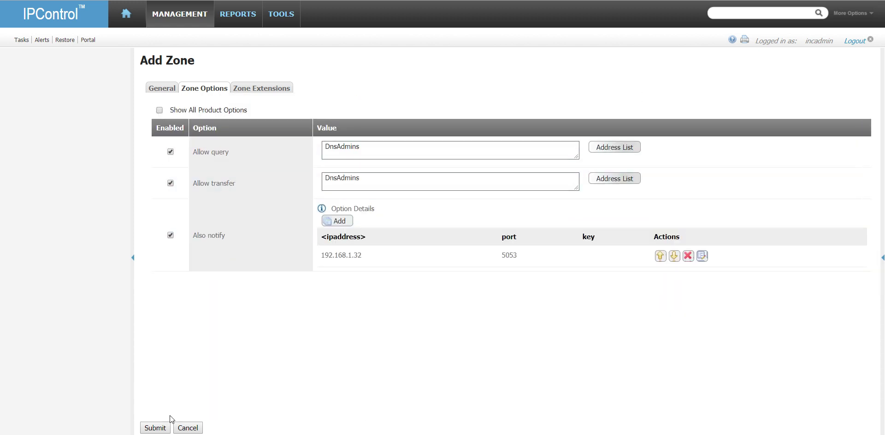
pyautogui.click(157, 428)
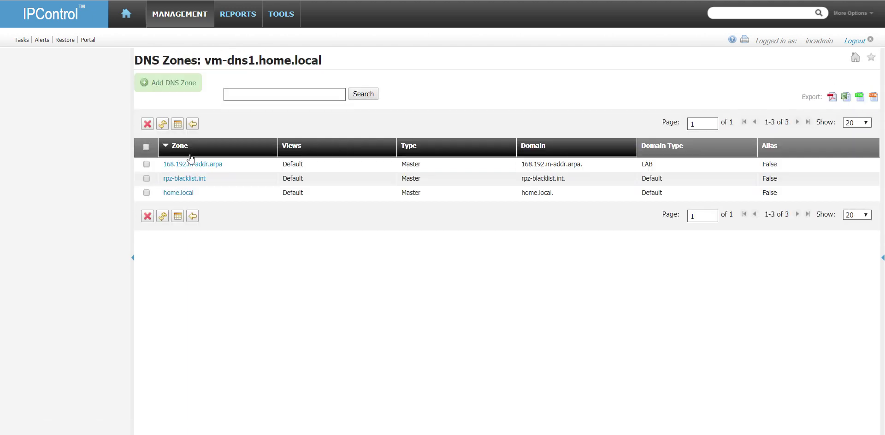
# - Start another DNS zone of type Master, search the domains for rpz and assign rpz-whitelist.int to it
pyautogui.click(183, 82)
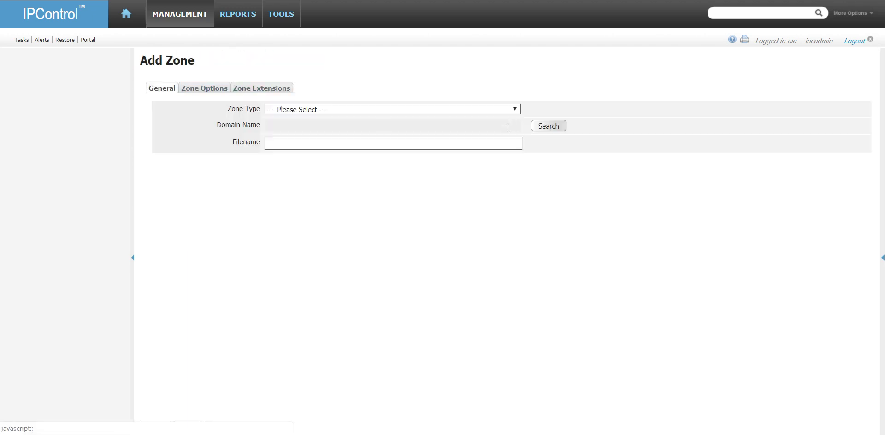
pyautogui.click(373, 109)
pyautogui.click(351, 126)
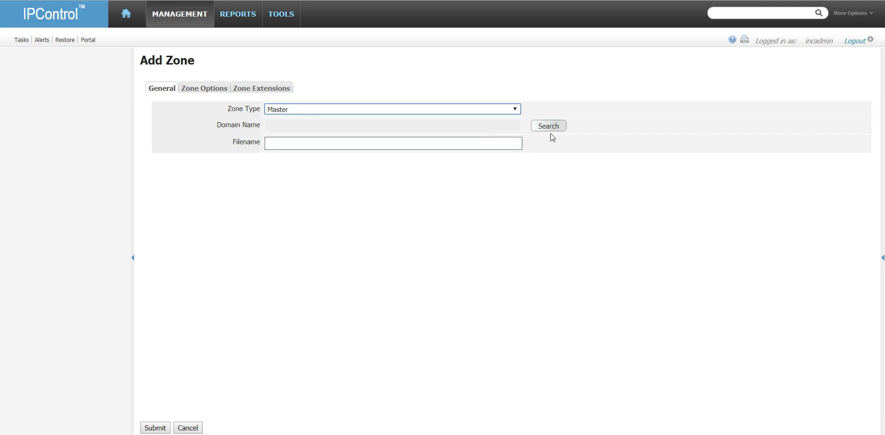
pyautogui.click(548, 127)
pyautogui.click(422, 168)
pyautogui.write('rpz')
pyautogui.press('Return')
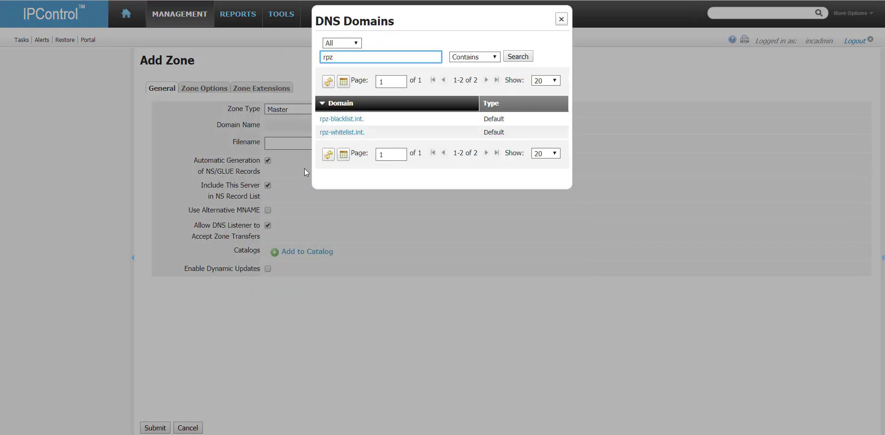
pyautogui.click(341, 133)
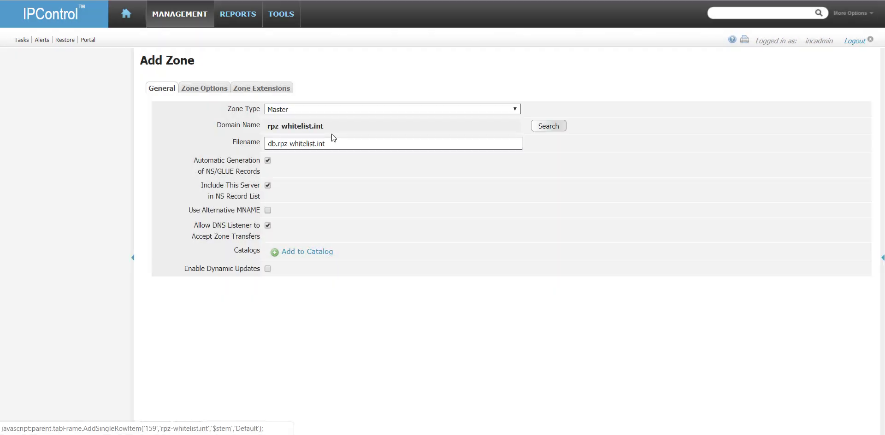
# - Enable dynamic updates for the rpz-whitelist.int zone and allow updates from the DnsAdmins address match list
pyautogui.click(268, 269)
pyautogui.click(571, 328)
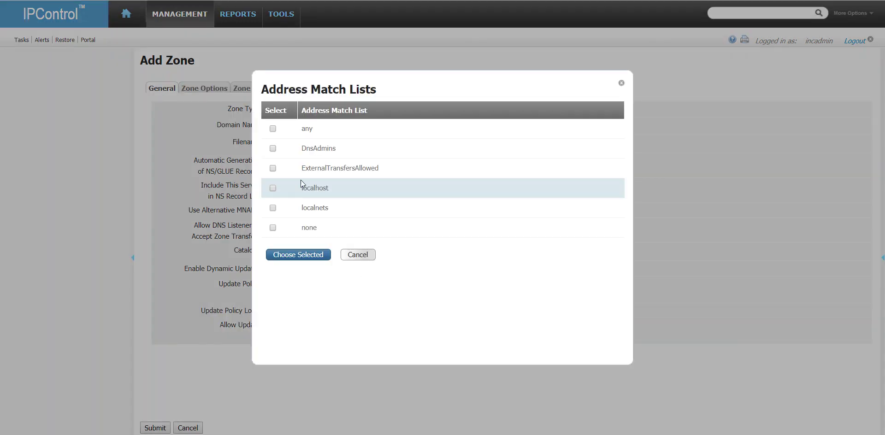
pyautogui.click(272, 149)
pyautogui.click(297, 256)
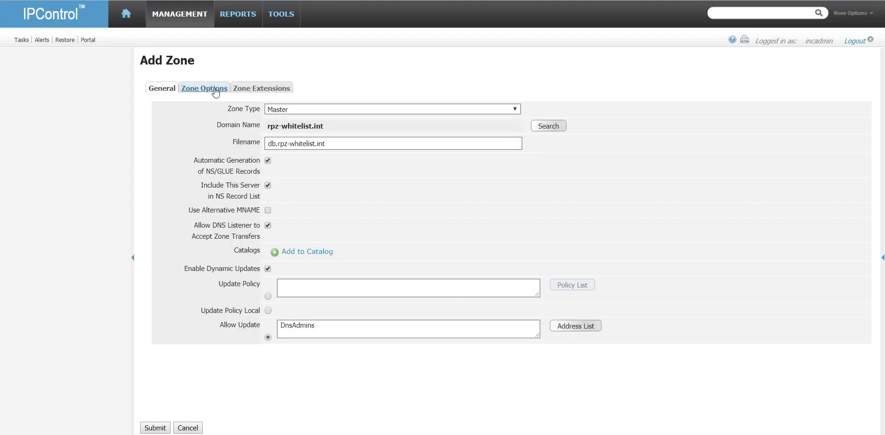
# - In the options of the rpz-whitelist.int zone, set both Allow query and Allow transfer to the DnsAdmins address match list
pyautogui.click(191, 88)
pyautogui.click(633, 146)
pyautogui.click(272, 149)
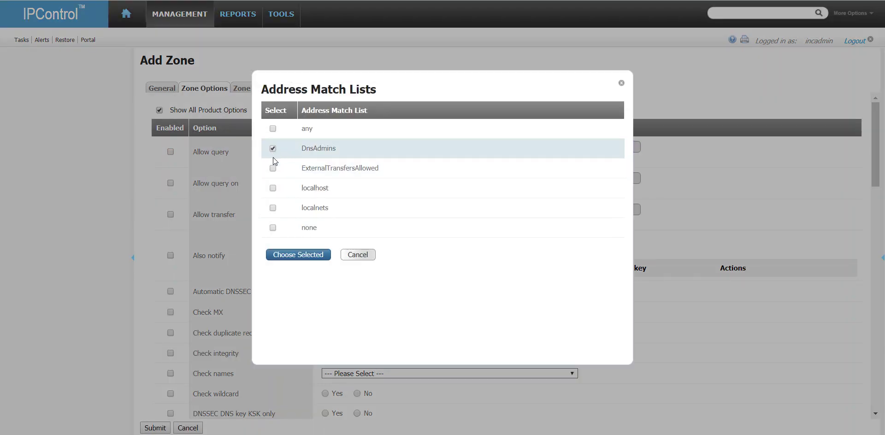
pyautogui.click(309, 258)
pyautogui.click(623, 210)
pyautogui.click(273, 149)
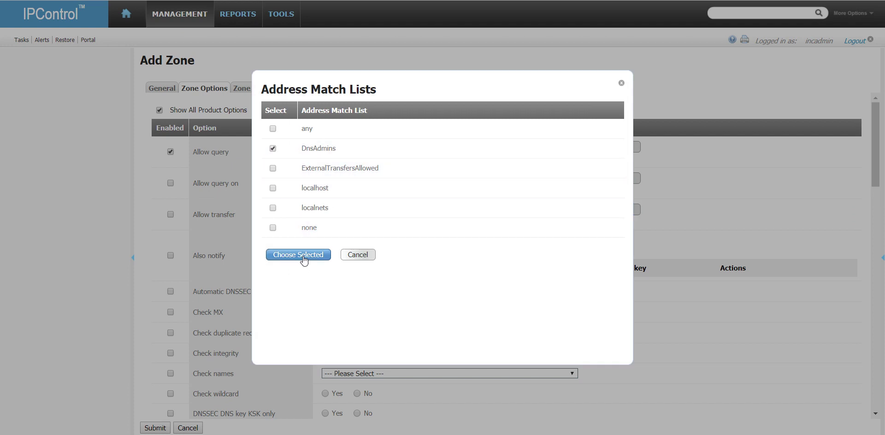
pyautogui.click(303, 257)
# - Add an Also notify entry with IP address 192.168.1.32 and port 5053, and submit the rpz-whitelist.int zone
pyautogui.click(341, 253)
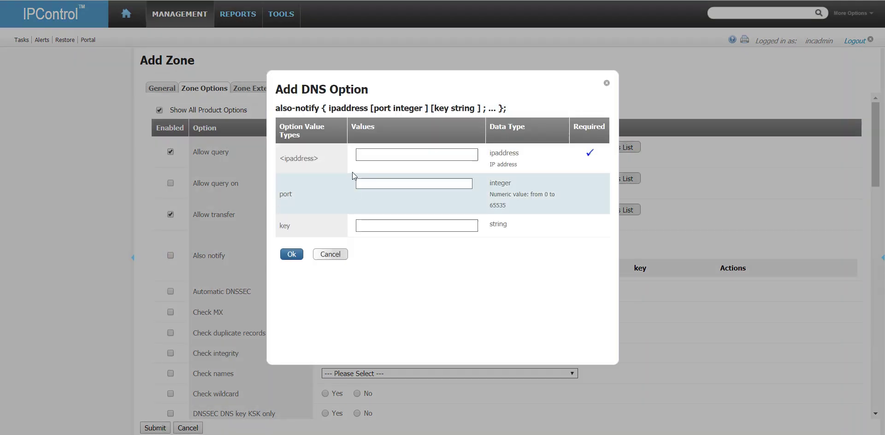
pyautogui.write('192.168.1')
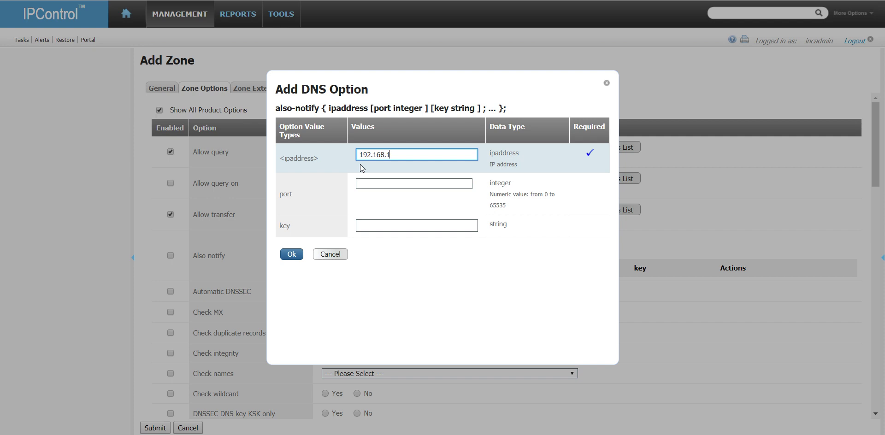
pyautogui.write('.32')
pyautogui.press('Tab')
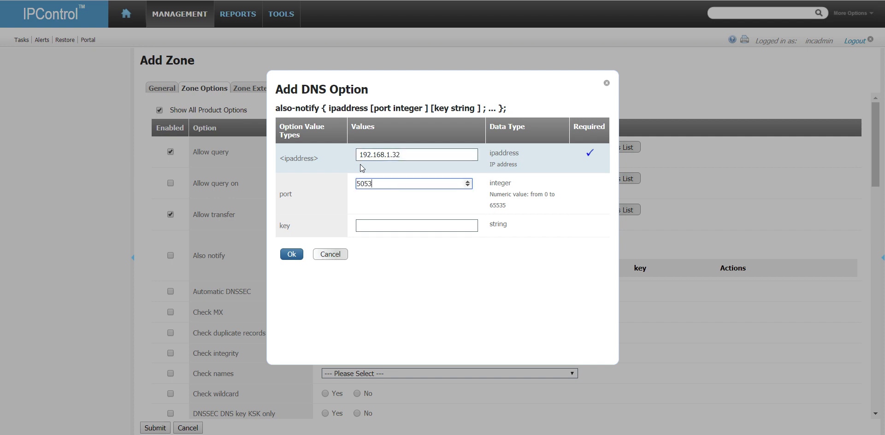
pyautogui.click(291, 254)
pyautogui.click(155, 427)
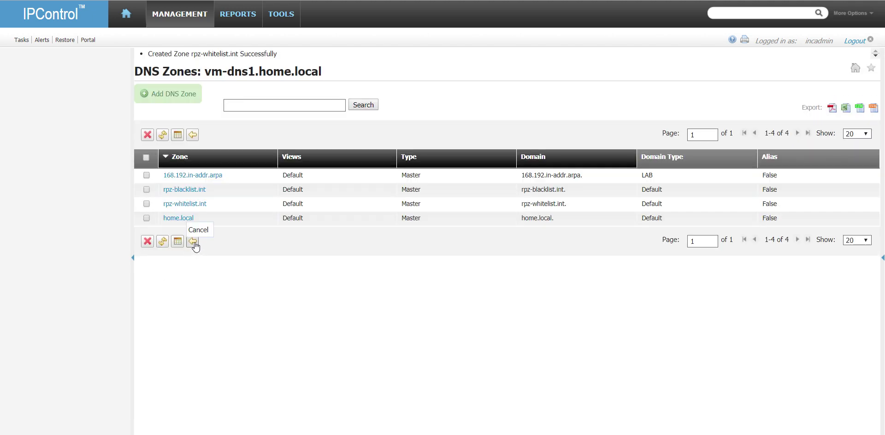
# - Leave the zone list and open DNS Configuration/Deployment with vm-dns1.home.local as the network service
pyautogui.click(194, 242)
pyautogui.moveTo(192, 21)
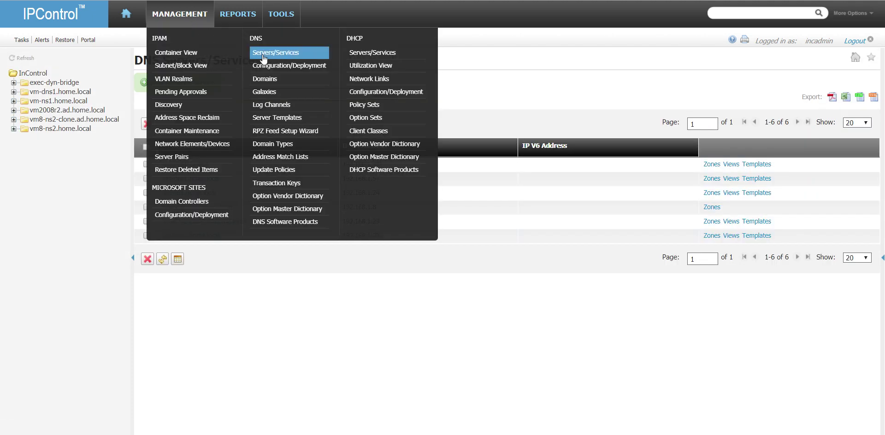
pyautogui.click(279, 66)
pyautogui.click(554, 85)
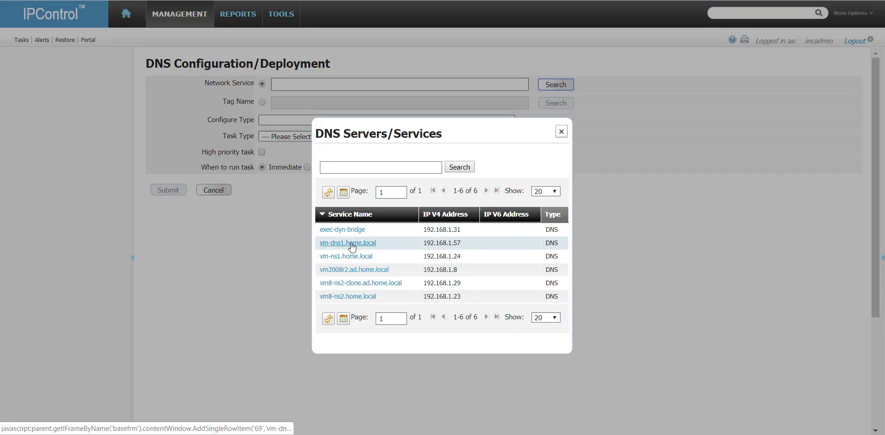
pyautogui.click(352, 244)
# - Set the task type to DNS Configuration - Changed Zones Only, hold the files for preview and submit the immediate deployment task
pyautogui.click(402, 137)
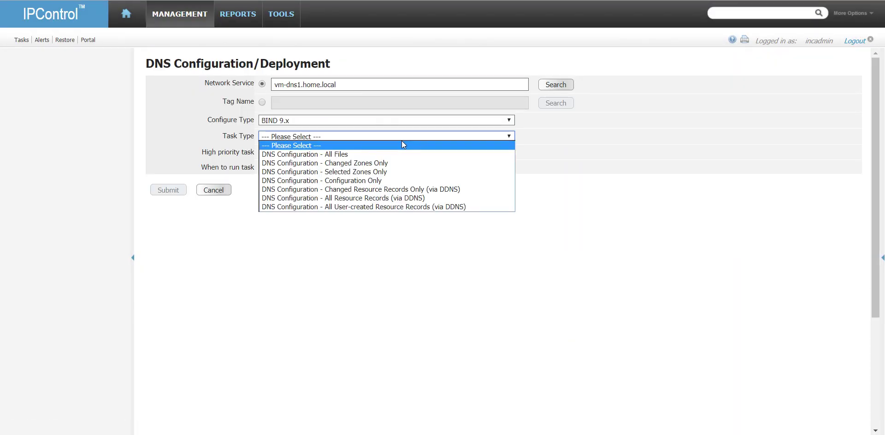
pyautogui.click(408, 153)
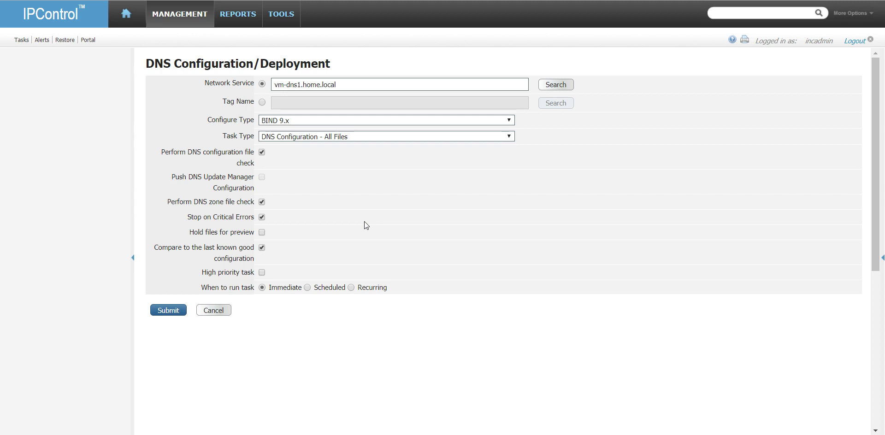
pyautogui.click(507, 136)
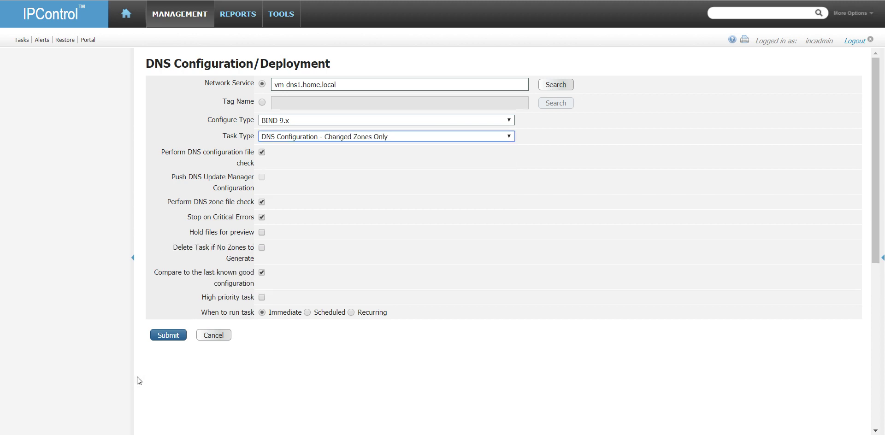
pyautogui.click(175, 336)
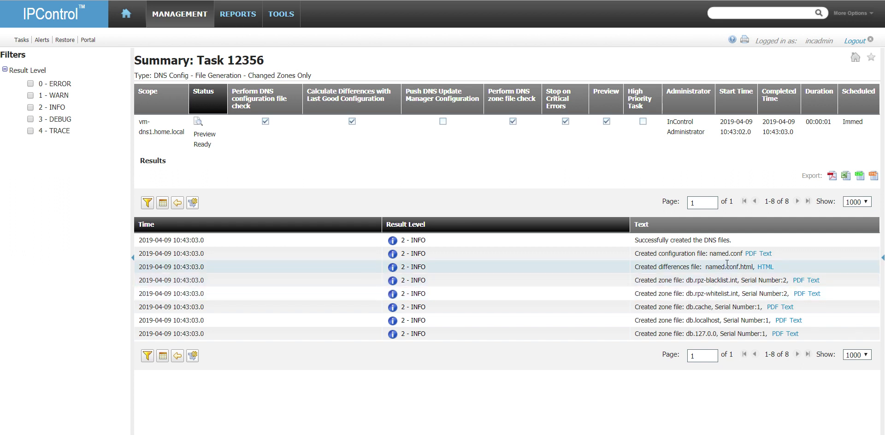
# - Push the previewed DNS configuration files to vm-dns1.home.local and refresh the child task list
pyautogui.click(190, 357)
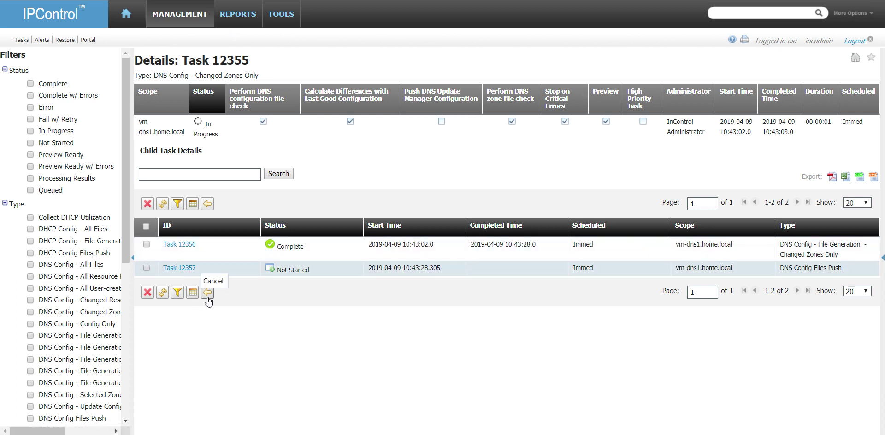
pyautogui.click(162, 293)
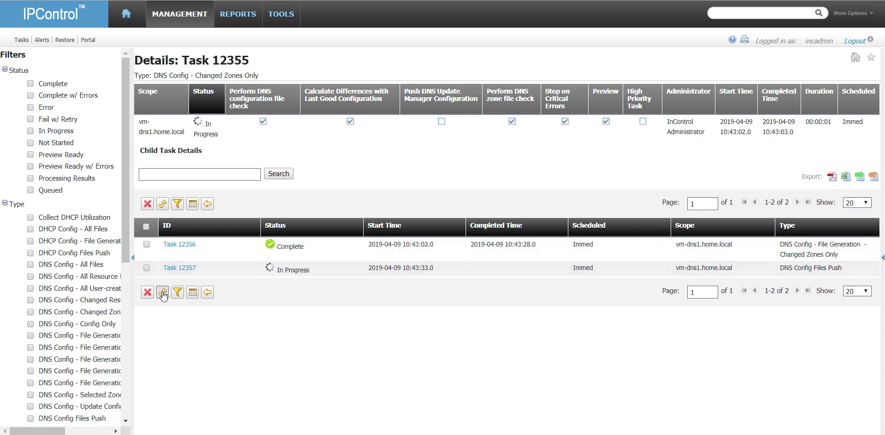
# - Refresh the deployment's child task list to check the files push, and open the container view
pyautogui.click(162, 292)
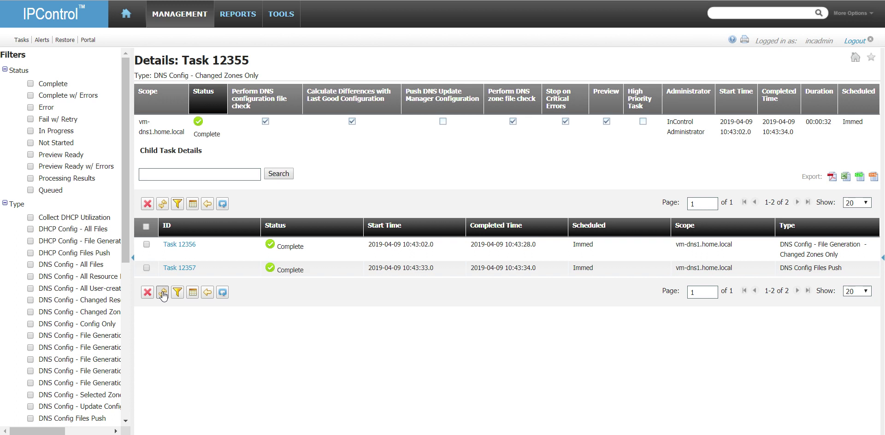
pyautogui.moveTo(193, 22)
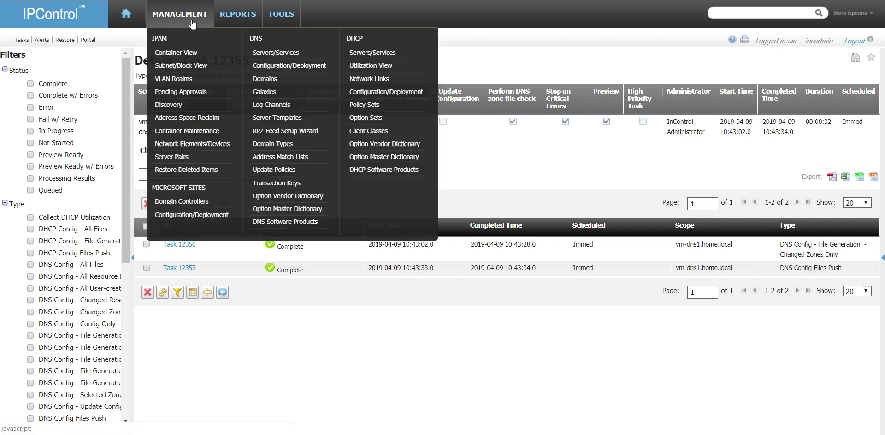
pyautogui.click(195, 53)
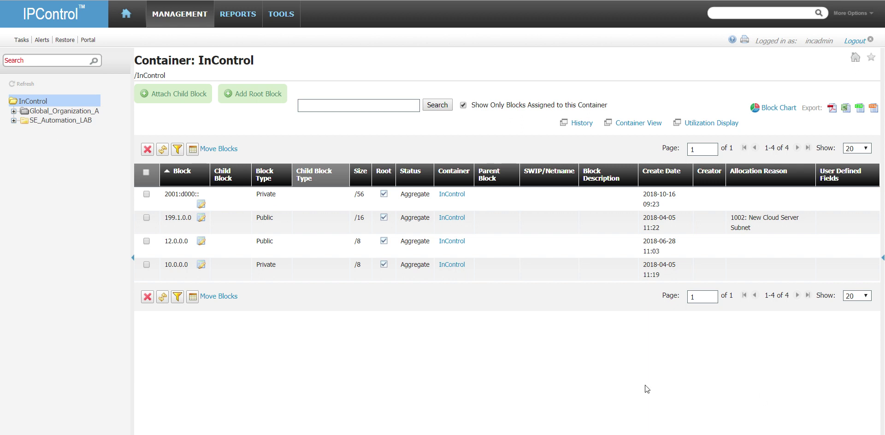
# - Open the DnsAdmins address match list, review its match entries and submit it
pyautogui.click(186, 18)
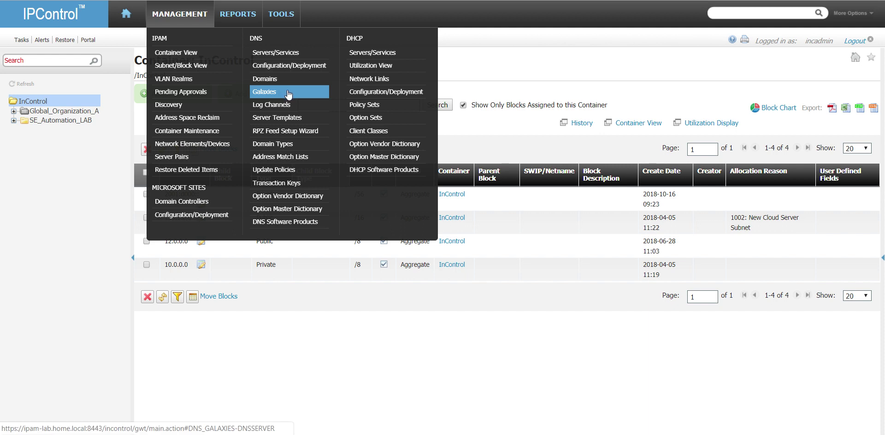
pyautogui.click(300, 156)
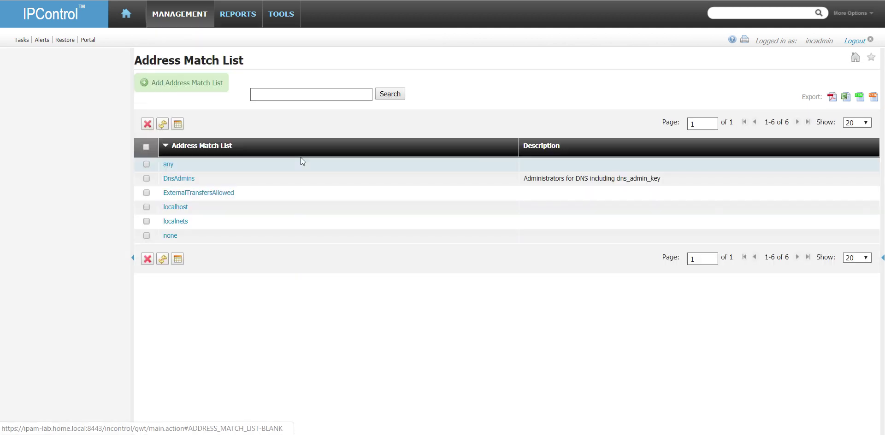
pyautogui.click(175, 179)
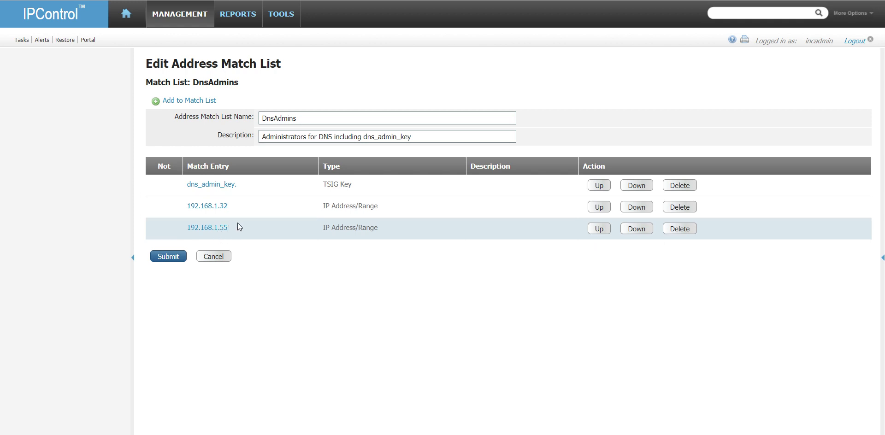
pyautogui.click(166, 255)
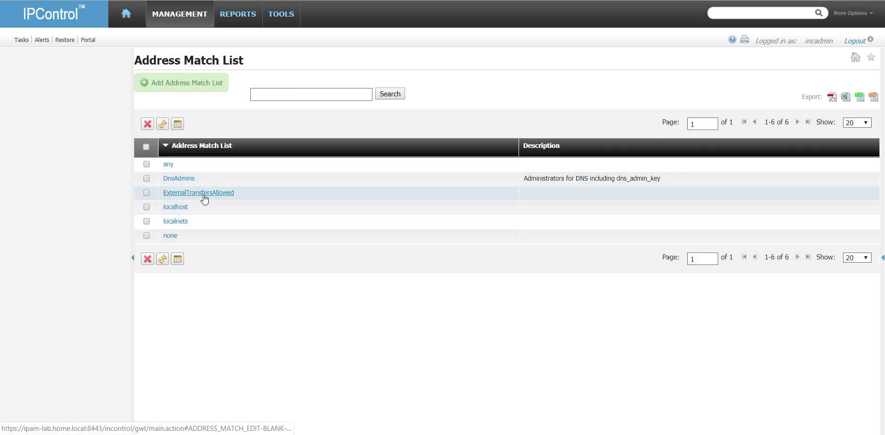
# - Open the rpz-blacklist.int zone on vm-dns1.home.local and review its general settings and zone options
pyautogui.click(185, 12)
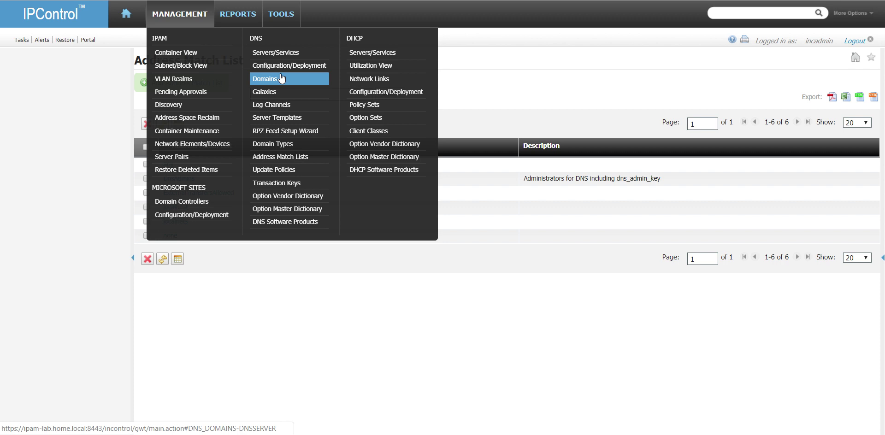
pyautogui.click(297, 56)
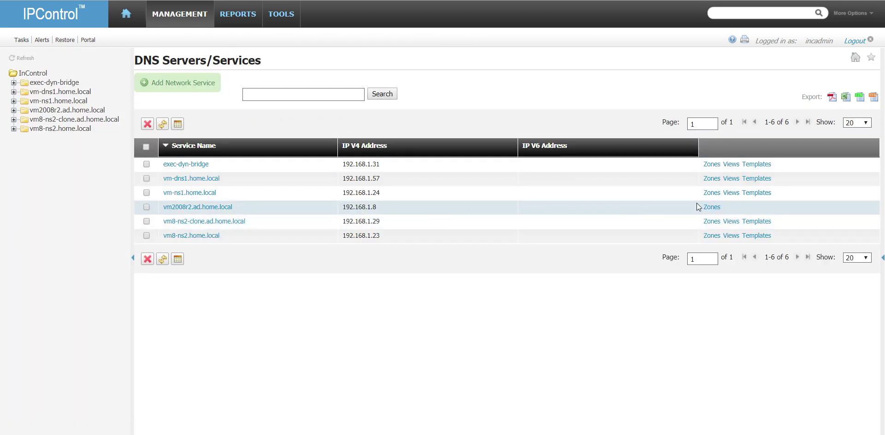
pyautogui.click(713, 179)
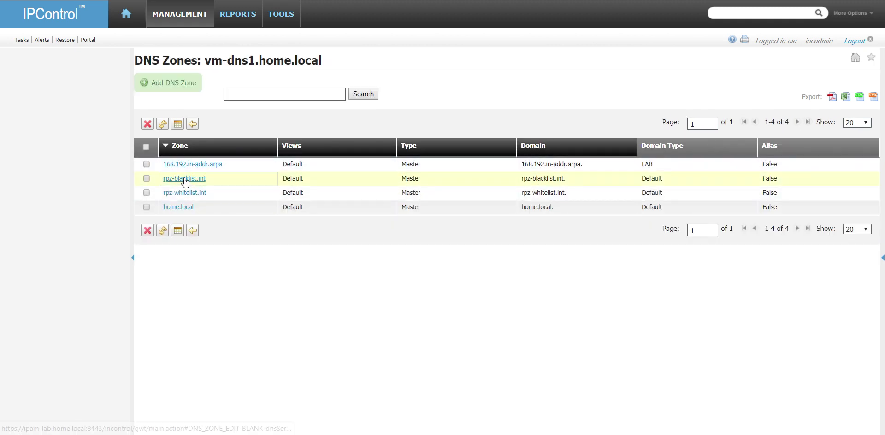
pyautogui.click(184, 179)
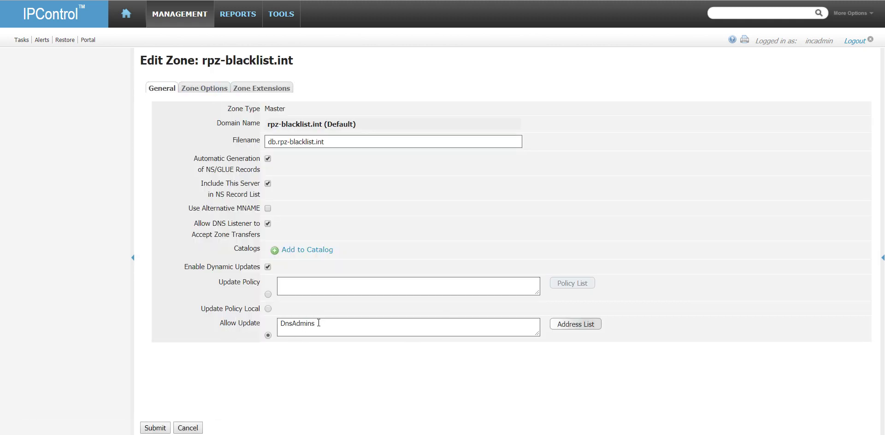
pyautogui.click(206, 90)
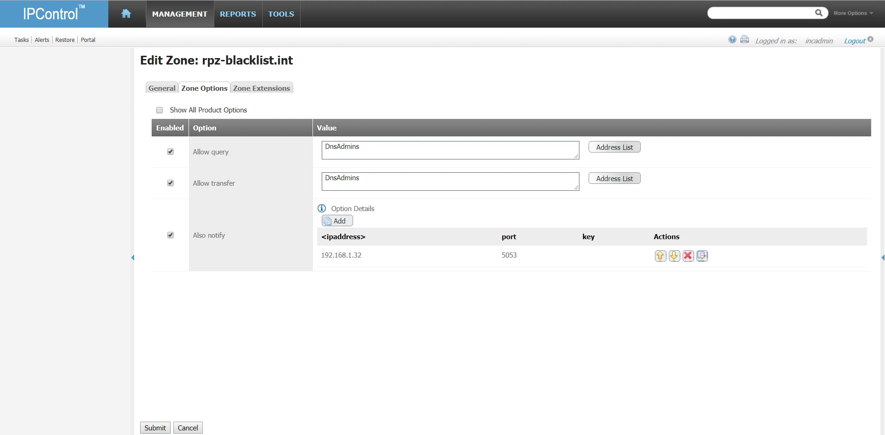
# - Submit an immediate DNS Configuration - Changed Zones Only deployment task for vm-dns1.home.local
pyautogui.click(178, 19)
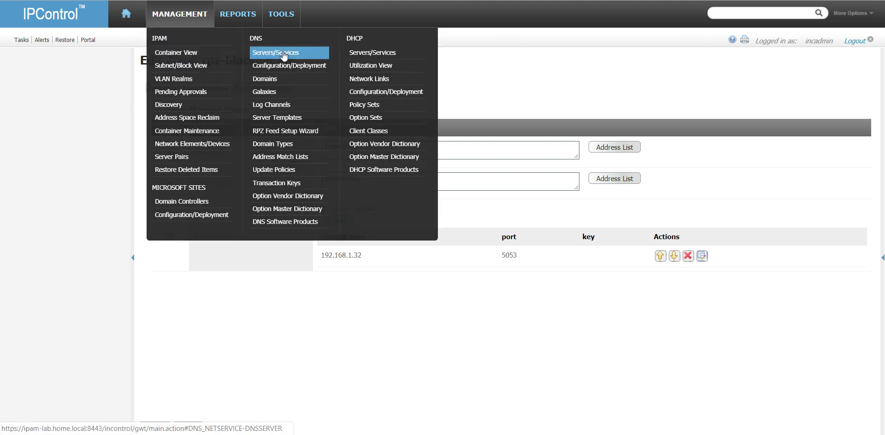
pyautogui.click(290, 66)
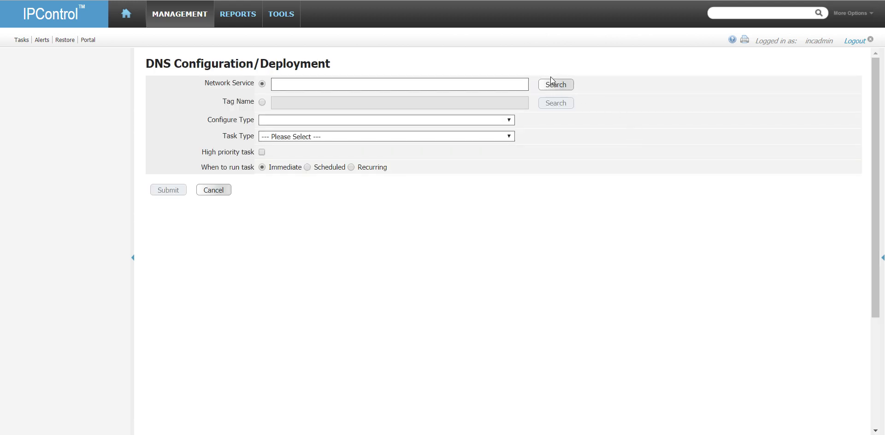
pyautogui.click(557, 83)
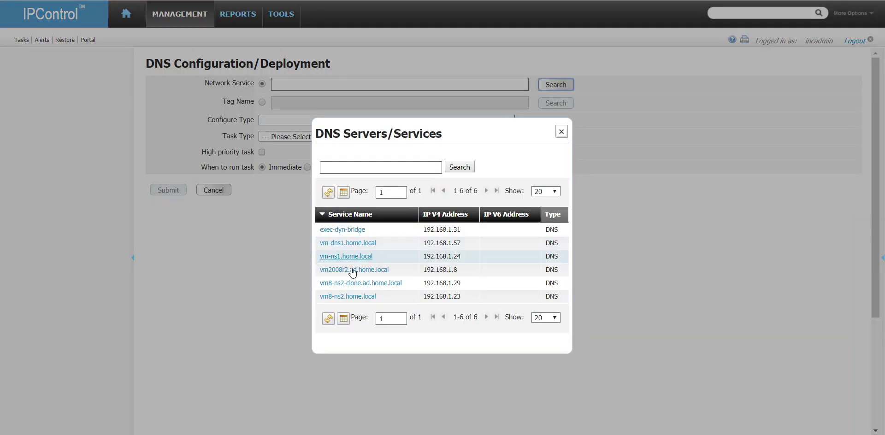
pyautogui.click(355, 243)
pyautogui.click(410, 137)
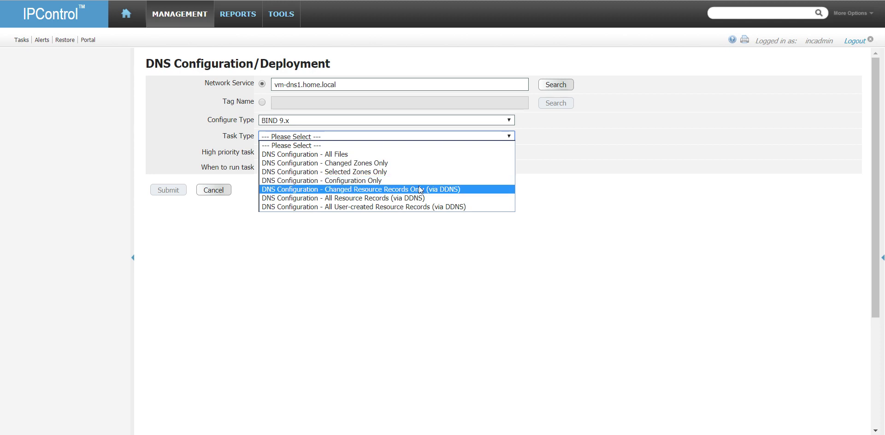
pyautogui.click(415, 163)
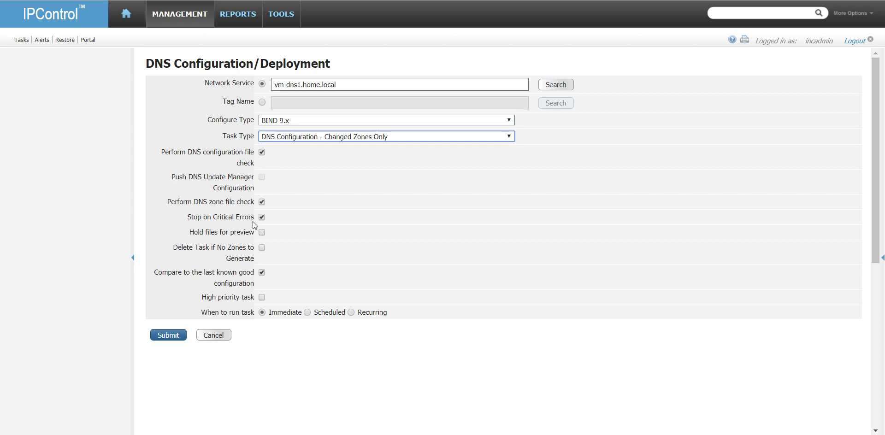
pyautogui.click(167, 336)
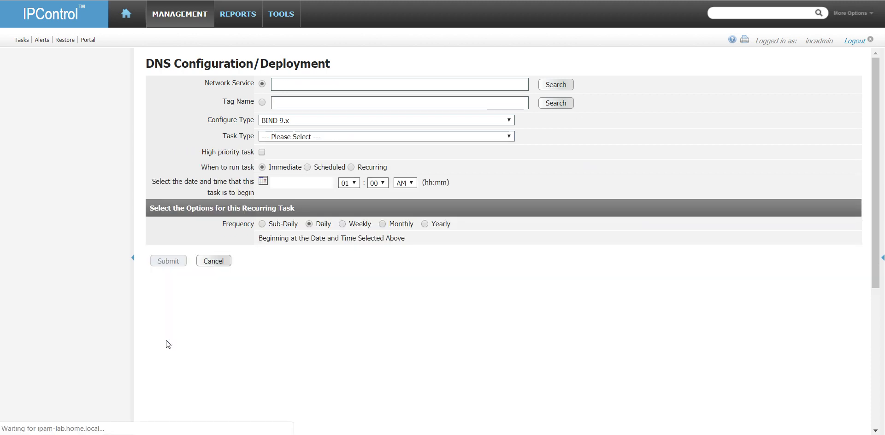
# - Open the task list and refresh it to check the status of the newly submitted deployment task
pyautogui.click(21, 40)
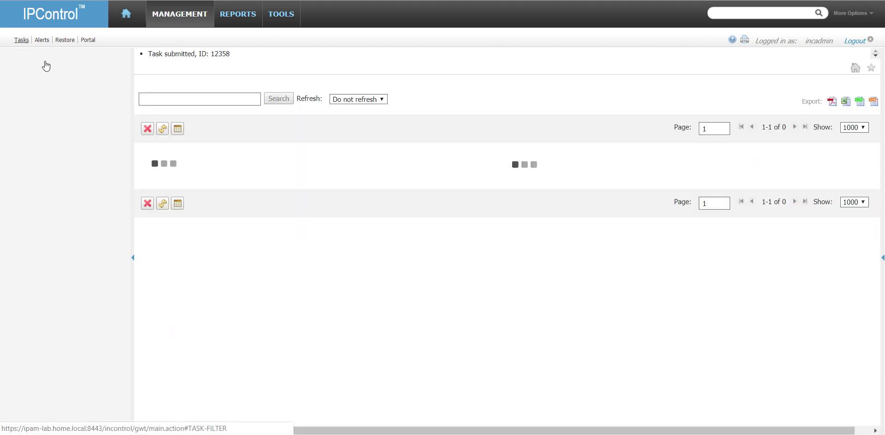
pyautogui.click(165, 125)
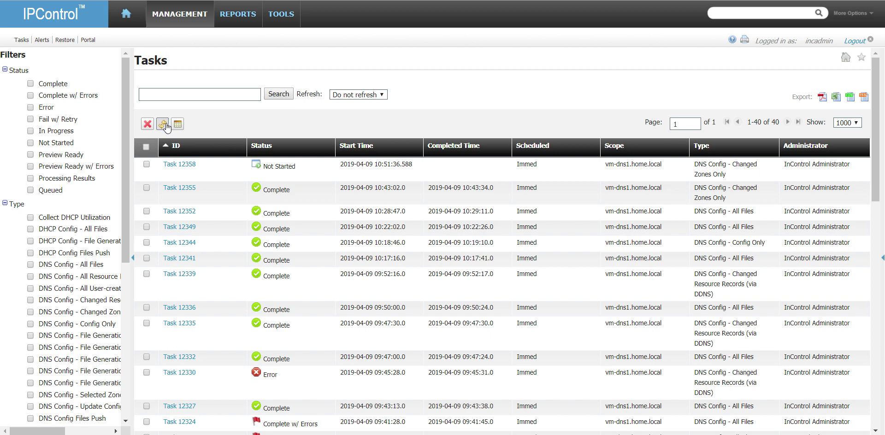
pyautogui.click(166, 123)
pyautogui.hotkey('alt', 'Tab')
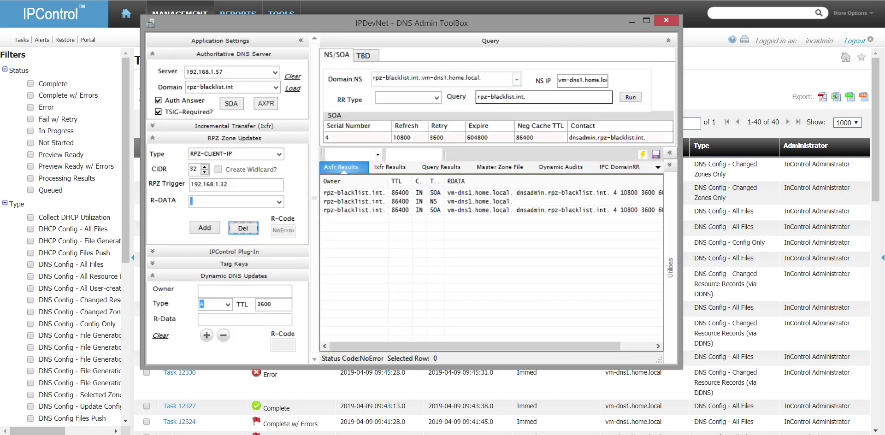
pyautogui.hotkey('alt', 'Tab')
pyautogui.moveTo(445, 25); pyautogui.dragTo(505, 30)
pyautogui.click(181, 86)
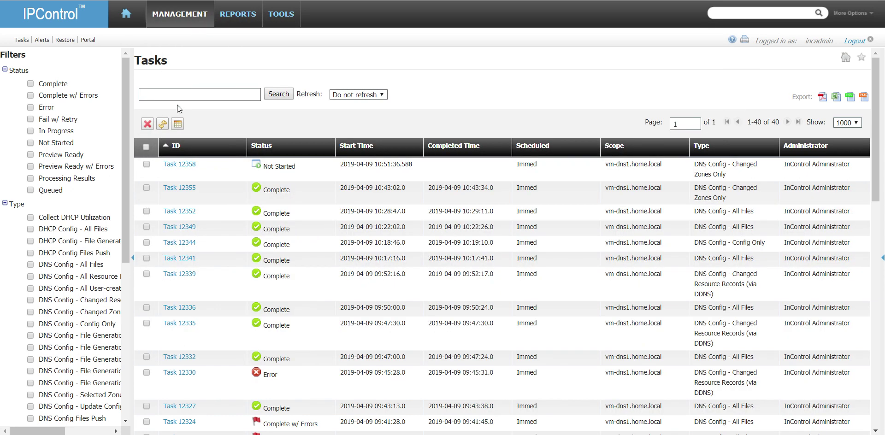
pyautogui.click(163, 124)
pyautogui.click(164, 124)
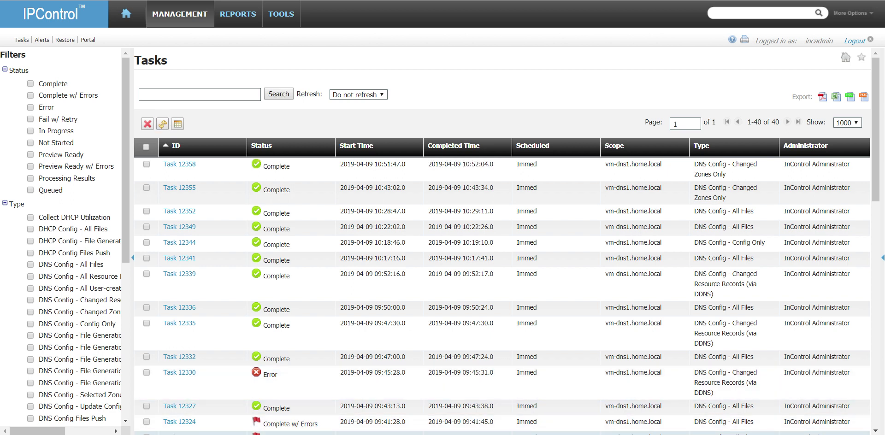
# - Switch to DNS Admin ToolBox, query the SOA of rpz-blacklist.int on server 192.168.1.57 and run an AXFR zone transfer
pyautogui.hotkey('alt', 'Tab')
pyautogui.click(295, 111)
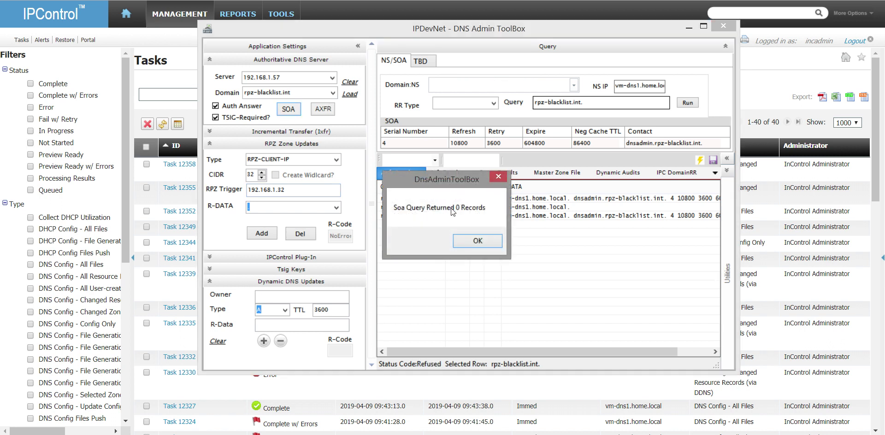
pyautogui.click(477, 241)
pyautogui.click(323, 109)
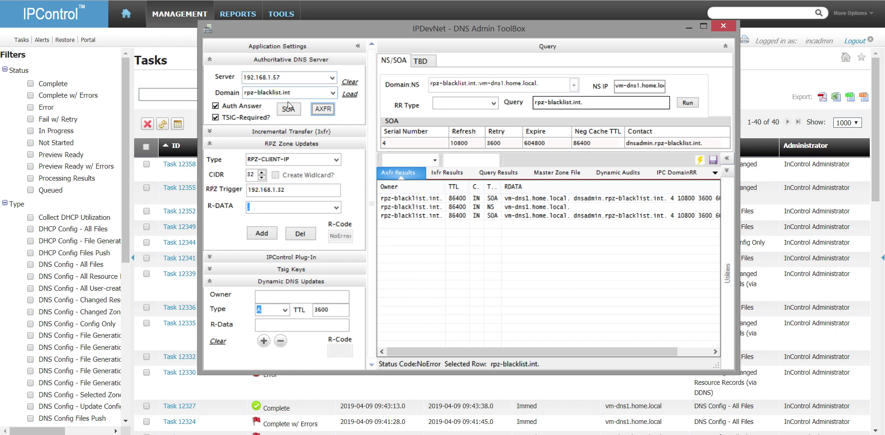
# - Show the TSIG key settings and add an RPZ-CLIENT-IP record to rpz-blacklist.int with CIDR 32, trigger 192.168.1.32 and R-DATA "."
pyautogui.click(293, 271)
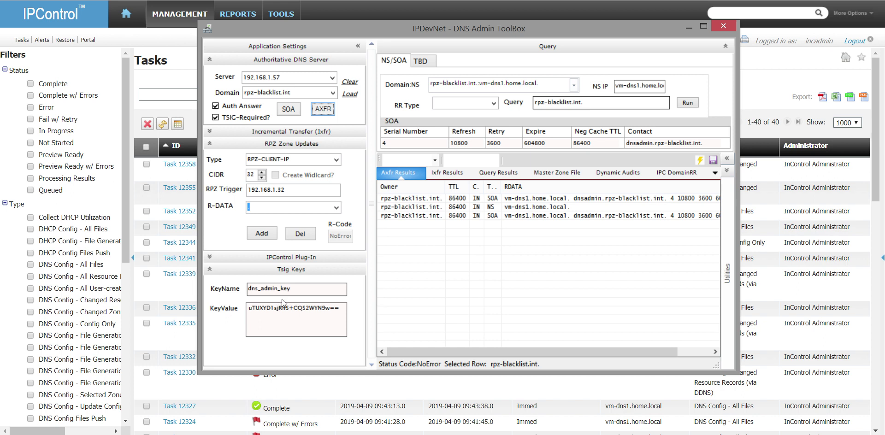
pyautogui.click(306, 291)
pyautogui.click(266, 233)
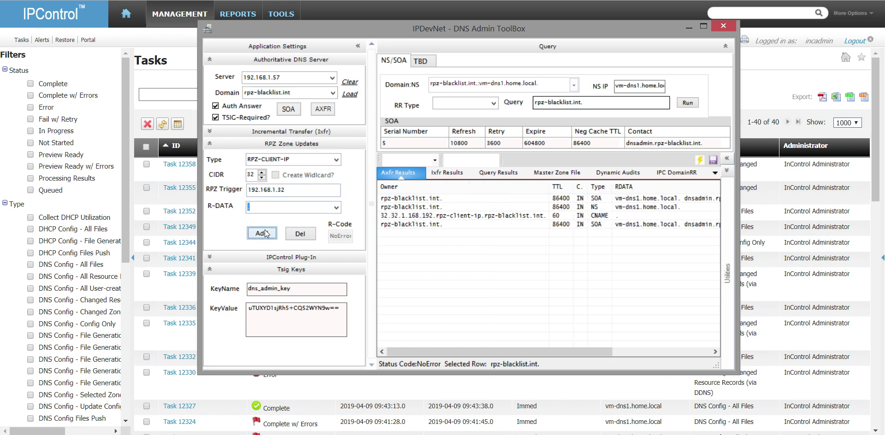
pyautogui.click(469, 217)
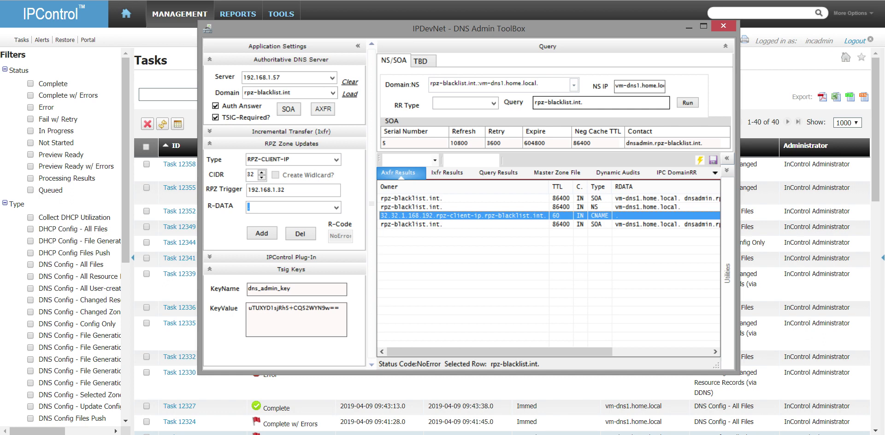
pyautogui.click(668, 434)
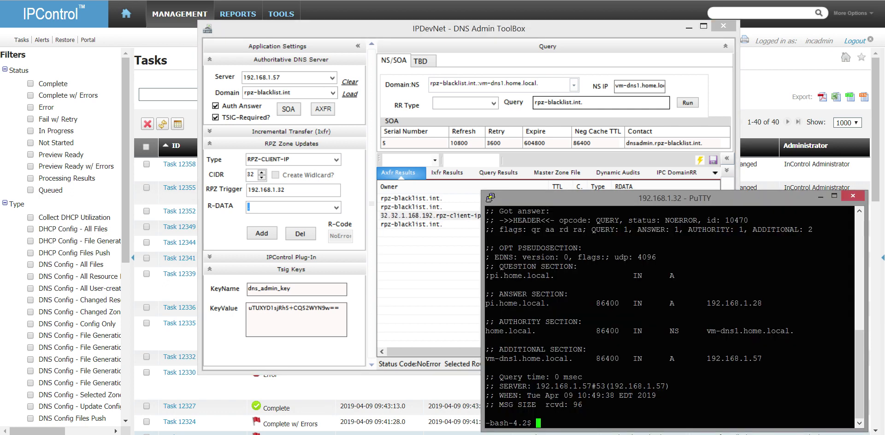
pyautogui.hotkey('alt', 'Tab')
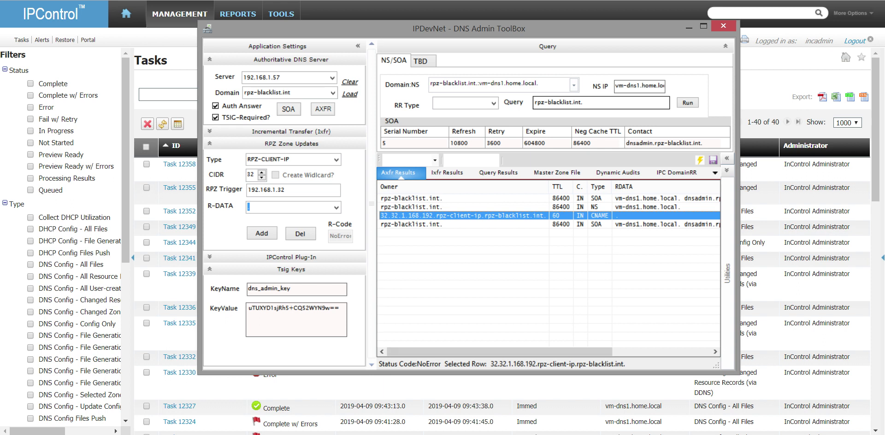
pyautogui.hotkey('alt', 'Tab')
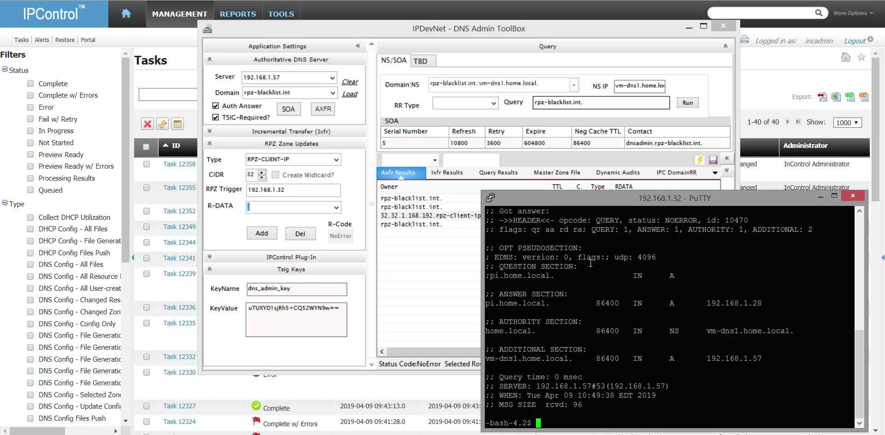
pyautogui.press('Up')
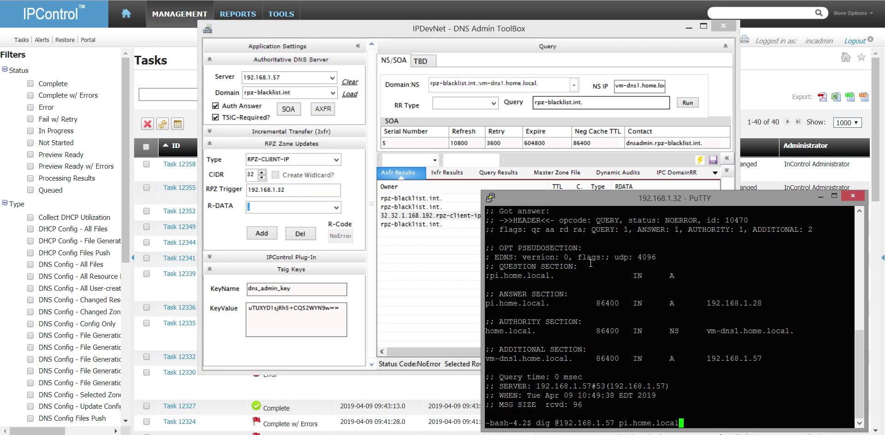
pyautogui.press('Return')
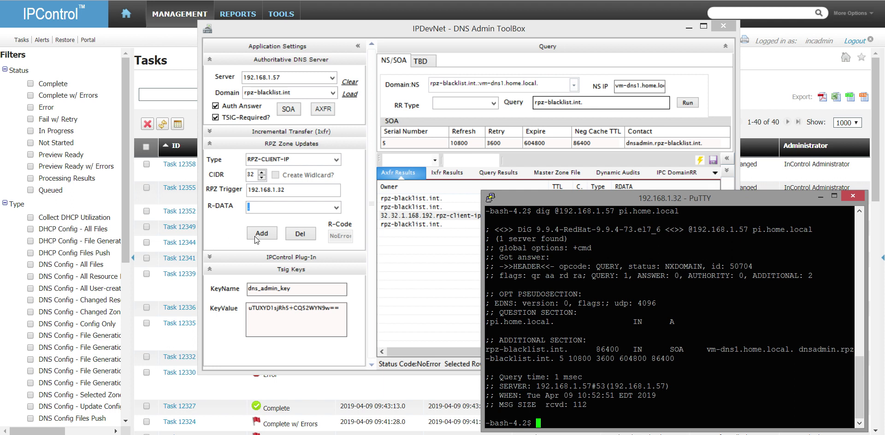
# - Return to DNS Admin ToolBox and delete the RPZ-CLIENT-IP record for 192.168.1.32 from rpz-blacklist.int
pyautogui.click(255, 207)
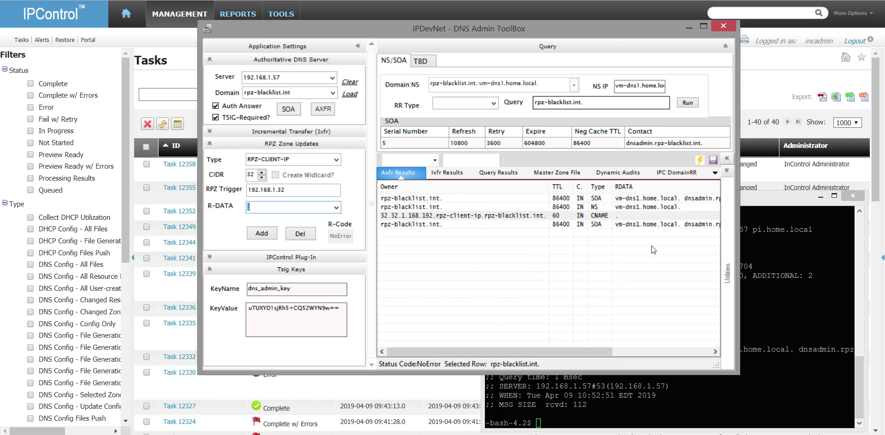
pyautogui.click(618, 215)
pyautogui.click(338, 207)
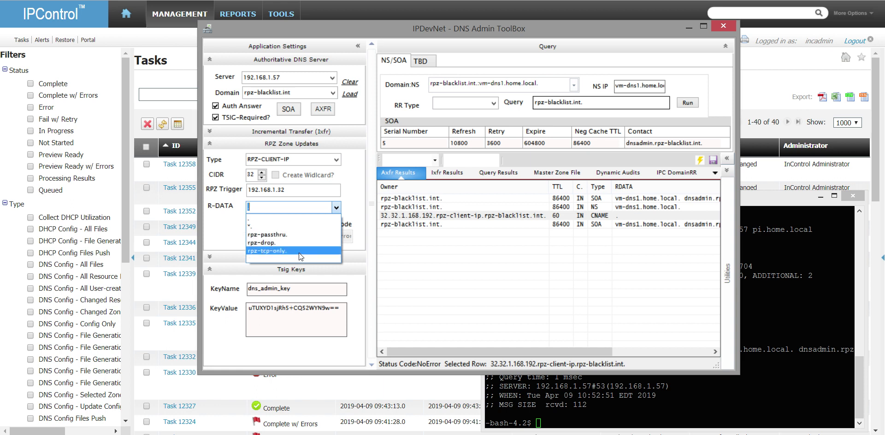
pyautogui.click(351, 189)
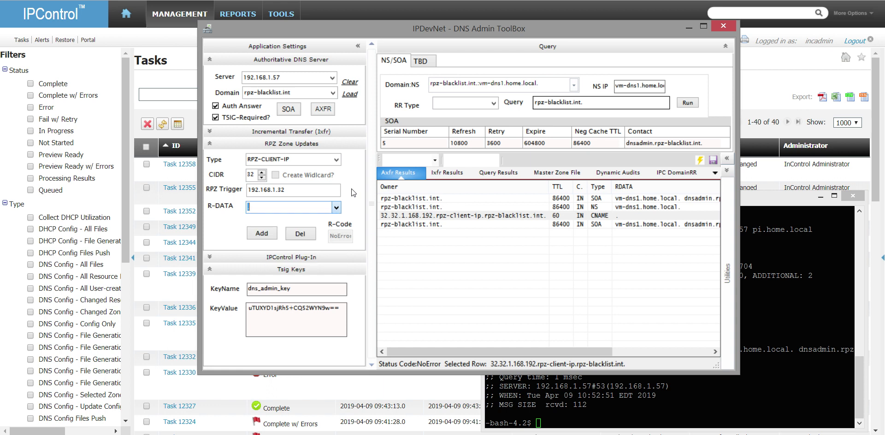
pyautogui.click(315, 233)
pyautogui.click(563, 406)
pyautogui.press('Up')
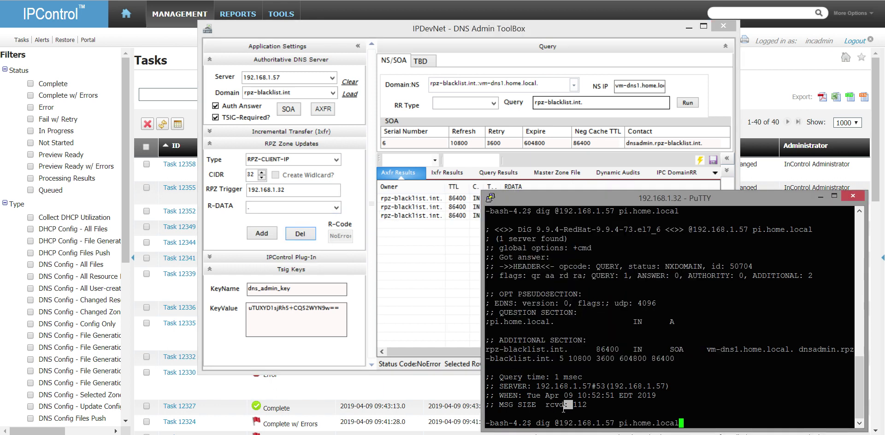
pyautogui.press('Return')
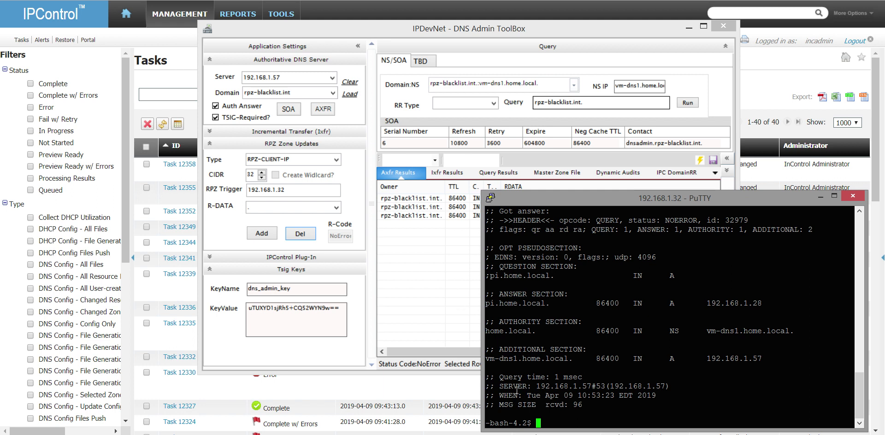
# - Switch to IPControl and search the DNS domains for "rpz"
pyautogui.click(152, 81)
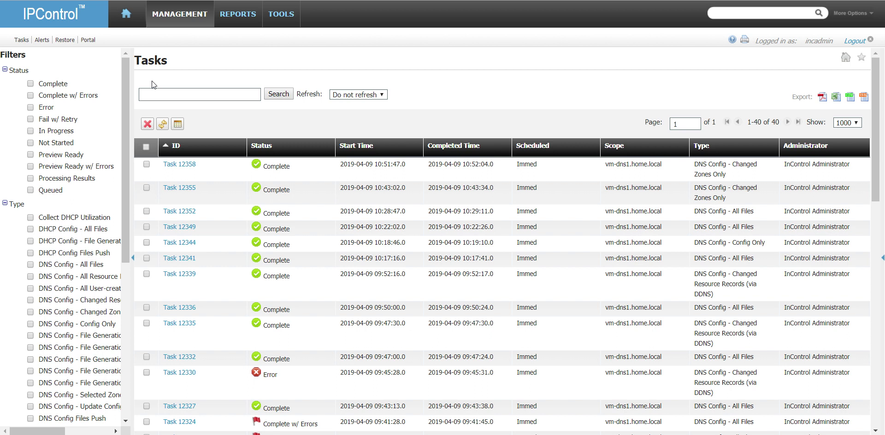
pyautogui.click(188, 17)
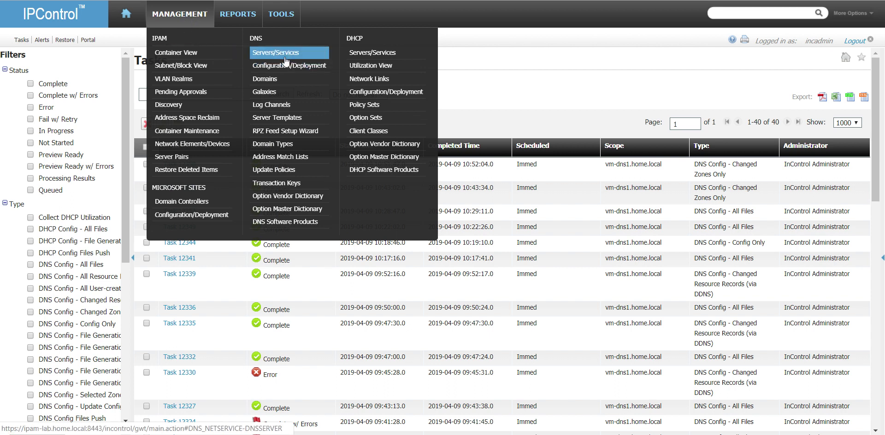
pyautogui.click(289, 79)
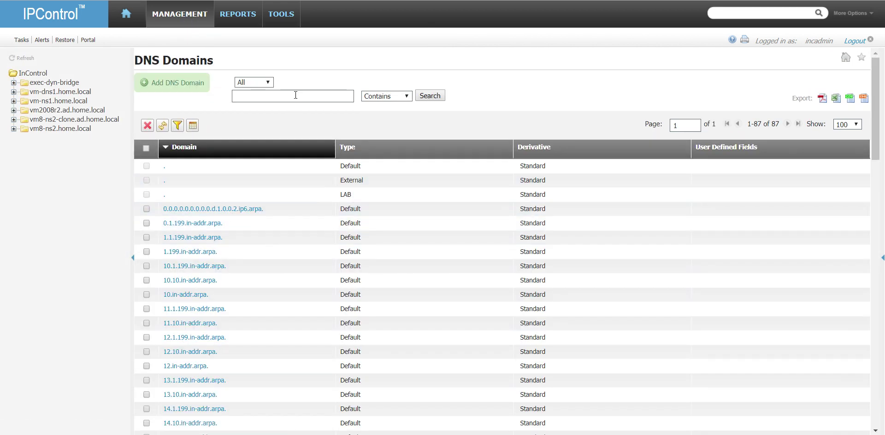
pyautogui.click(296, 95)
pyautogui.write('rpz')
pyautogui.press('Return')
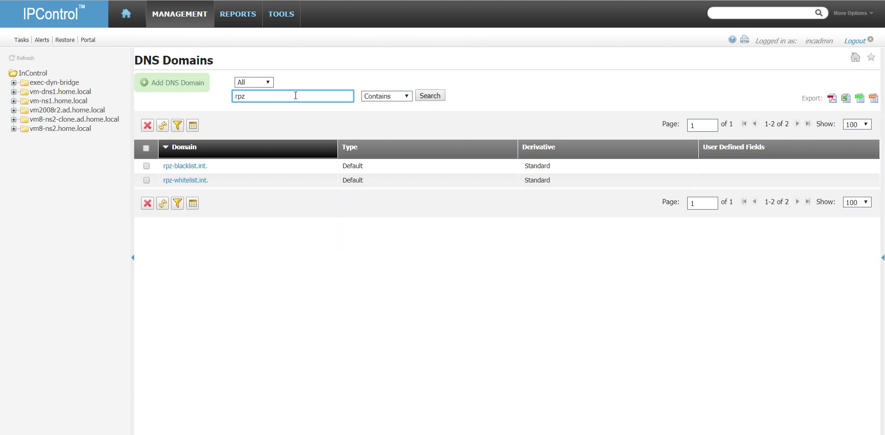
# - Open the resource records of rpz-blacklist.int and start a new record of type RPZ Policy
pyautogui.click(194, 167)
pyautogui.click(244, 106)
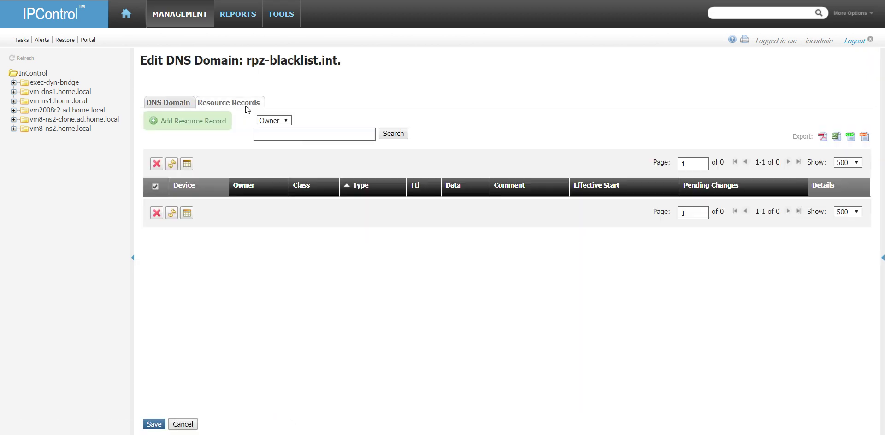
pyautogui.click(209, 127)
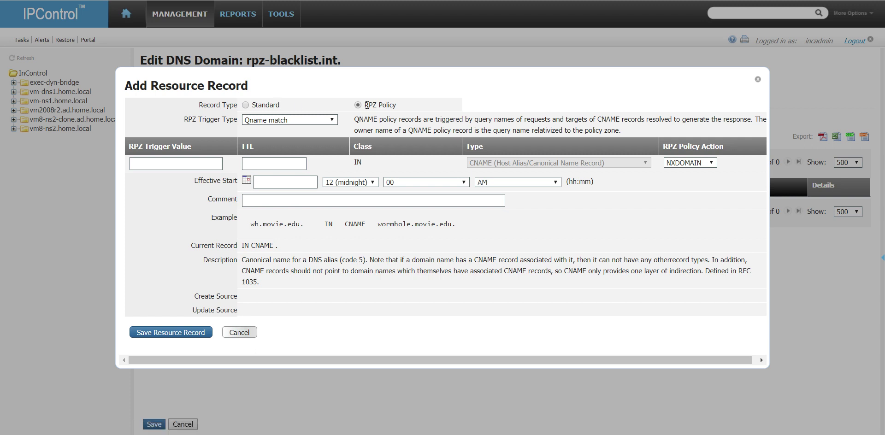
pyautogui.click(246, 105)
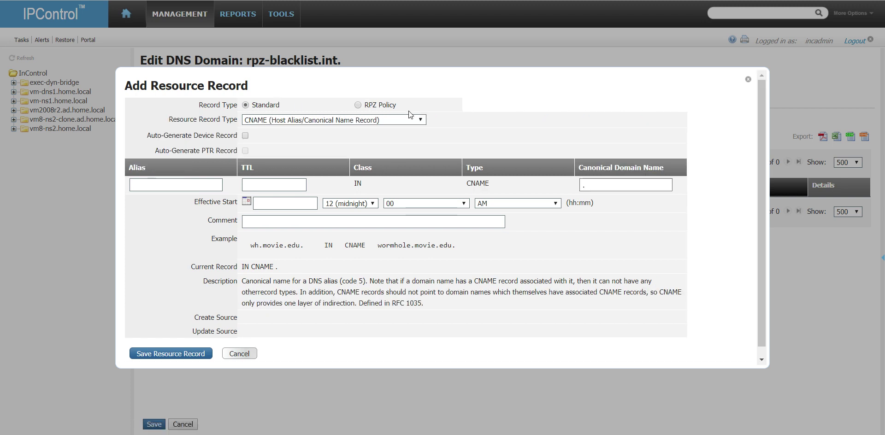
pyautogui.click(358, 105)
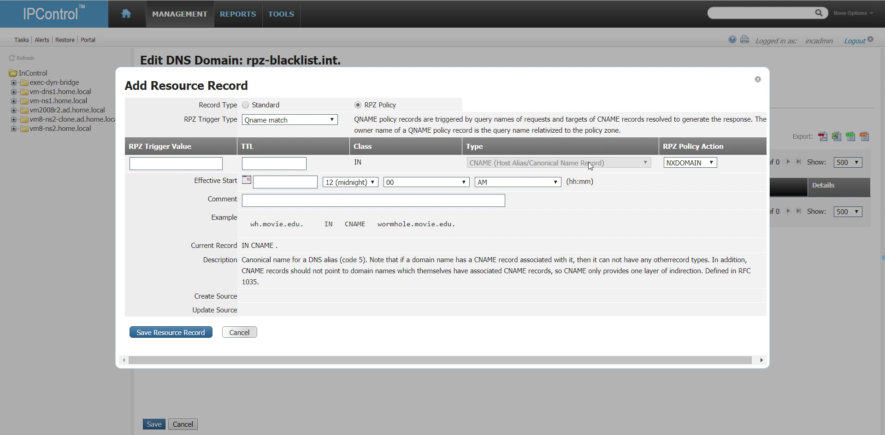
# - Set the new record's RPZ trigger type to Answer IP address/subnet and its trigger value to 192.168.1.0/24
pyautogui.click(332, 121)
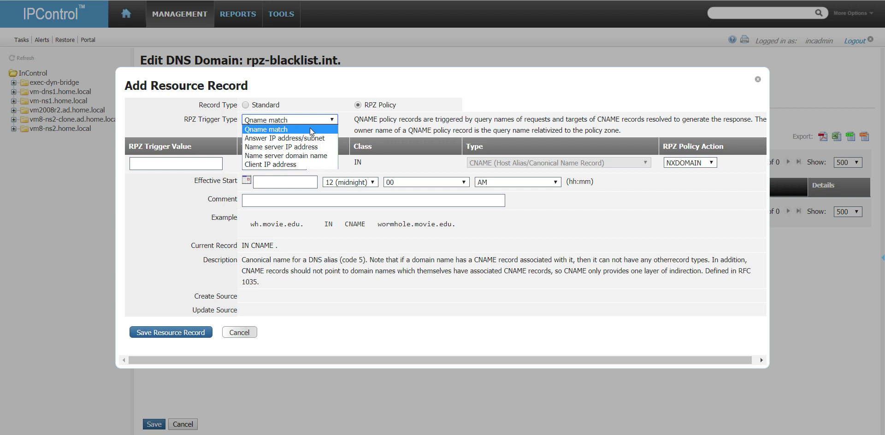
pyautogui.click(309, 141)
pyautogui.click(164, 162)
pyautogui.write('192.168.')
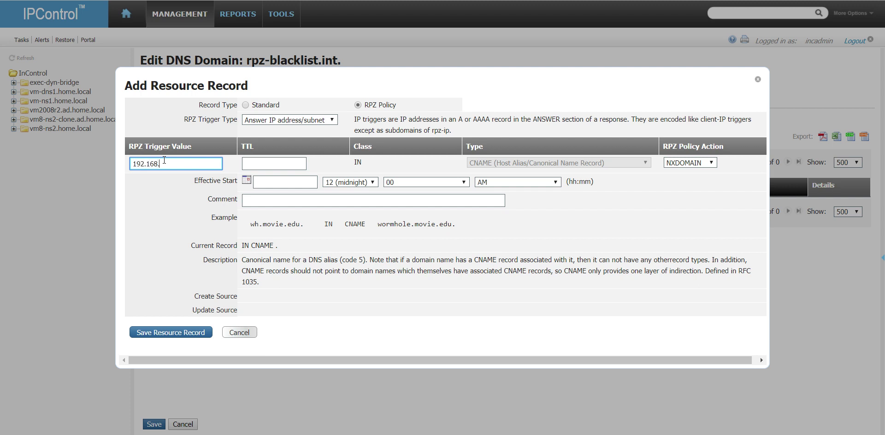
pyautogui.write('1.24/')
pyautogui.press('BackSpace')
pyautogui.press('BackSpace')
pyautogui.press('BackSpace')
pyautogui.press('BackSpace')
pyautogui.write('.0/24')
# - Set the TTL to 300, review the RPZ policy actions, keep NXDOMAIN and save the resource record
pyautogui.press('Tab')
pyautogui.write('20')
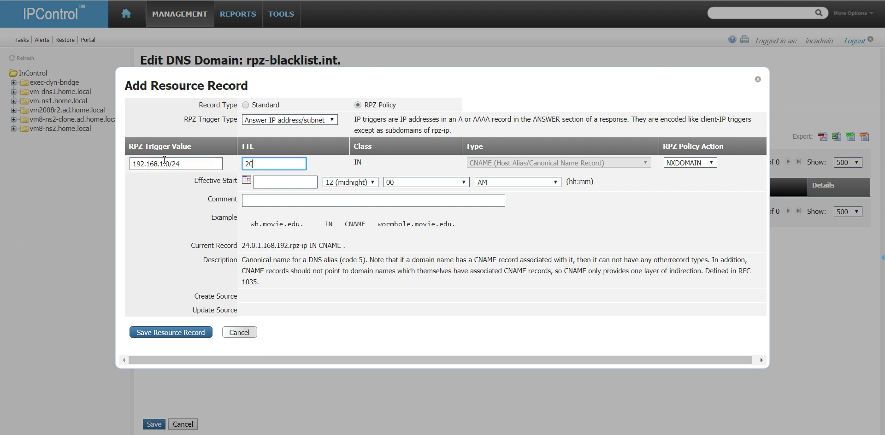
pyautogui.doubleClick(243, 163)
pyautogui.click(709, 162)
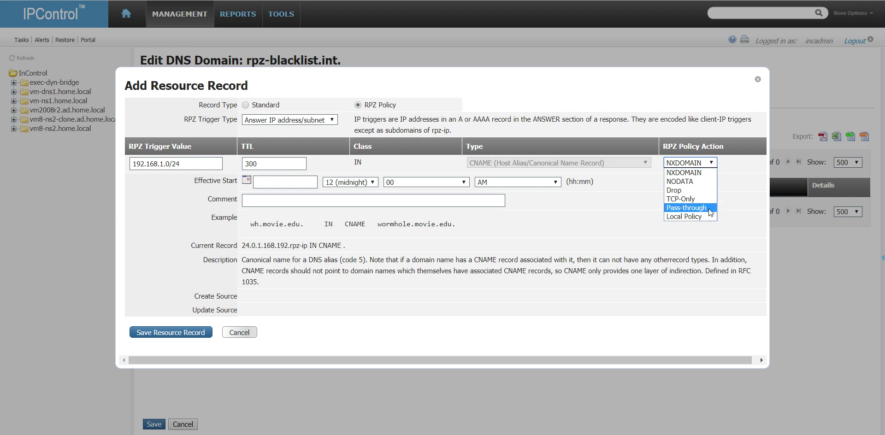
pyautogui.click(651, 188)
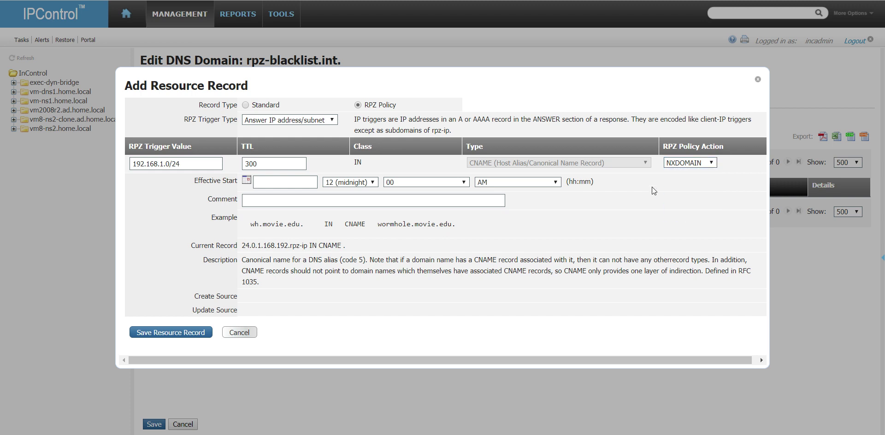
pyautogui.click(198, 331)
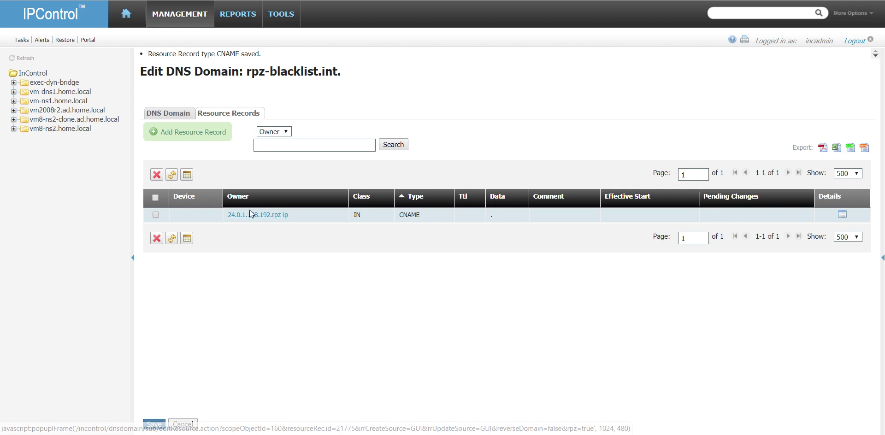
# - Add an RPZ policy record with trigger type Client IP address, value 192.168.1.32, TTL 20 and action NXDOMAIN
pyautogui.click(206, 134)
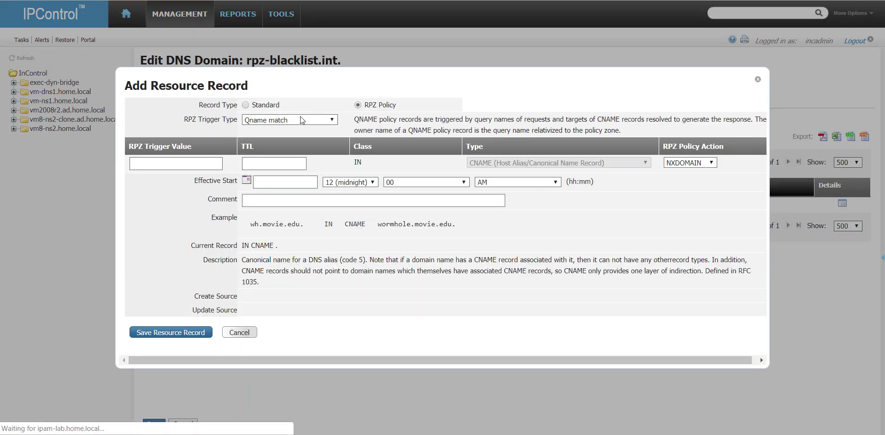
pyautogui.click(332, 121)
pyautogui.click(291, 165)
pyautogui.click(187, 161)
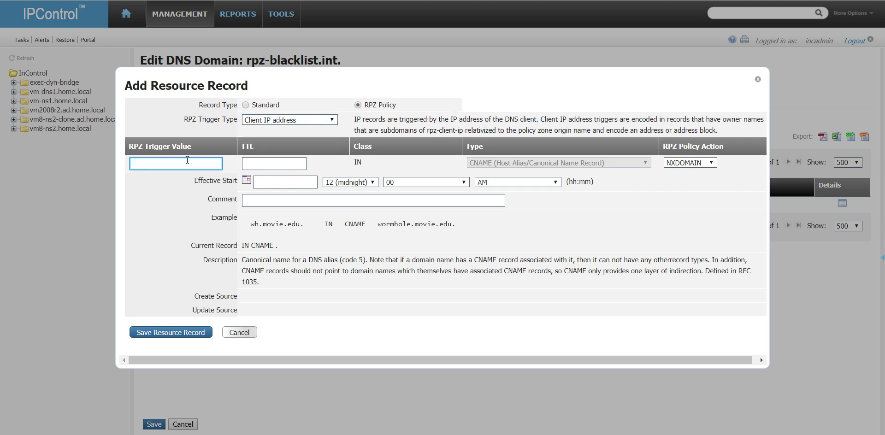
pyautogui.write('192.168.1.32')
pyautogui.press('Tab')
pyautogui.write('20')
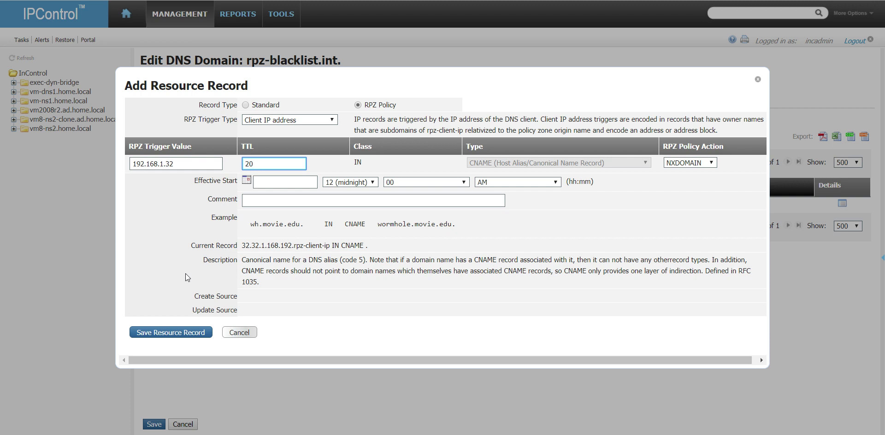
pyautogui.click(179, 332)
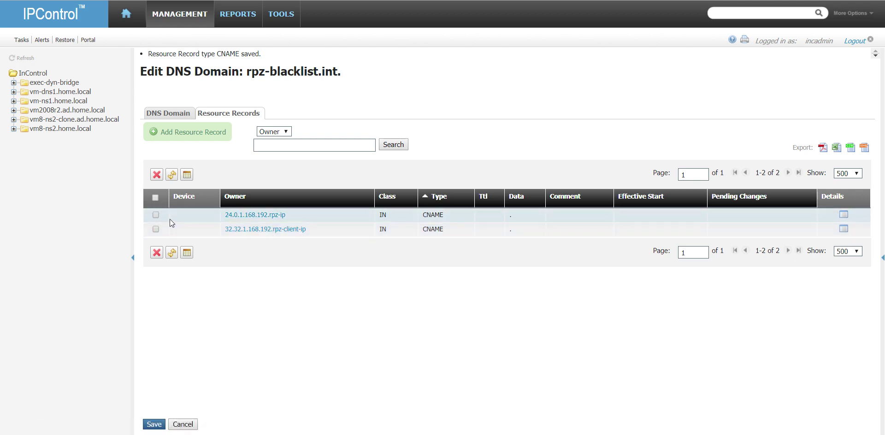
# - Delete the 24.0.1.168.192.rpz-ip record from rpz-blacklist.int and save the domain
pyautogui.click(156, 214)
pyautogui.click(157, 252)
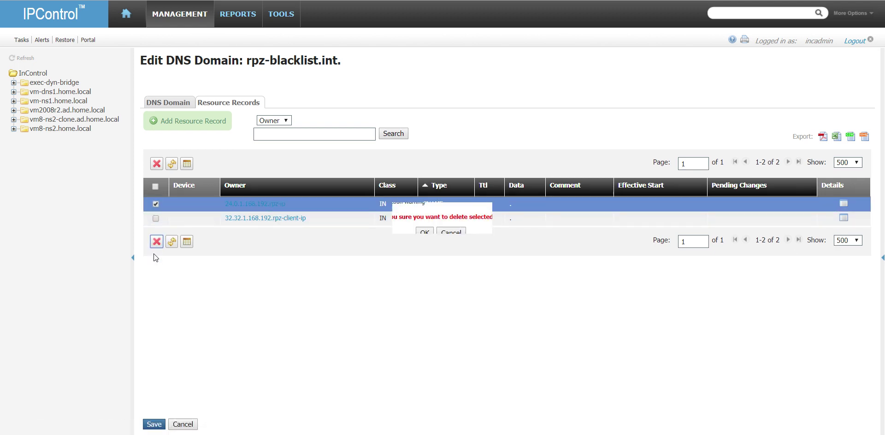
pyautogui.click(423, 233)
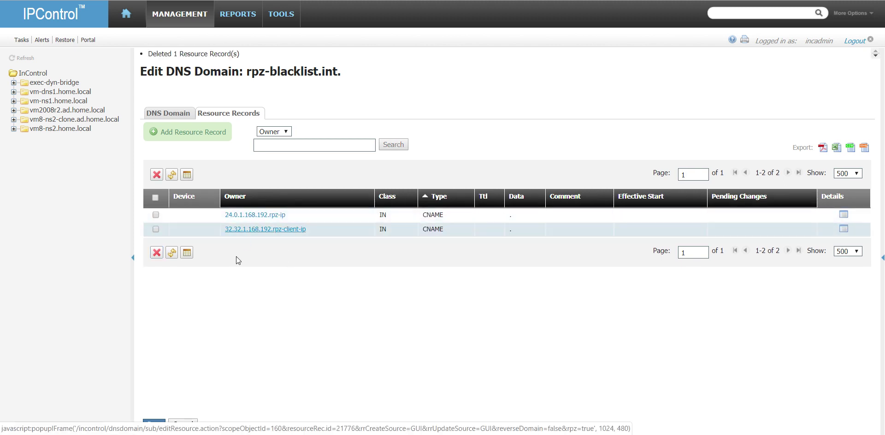
pyautogui.click(154, 424)
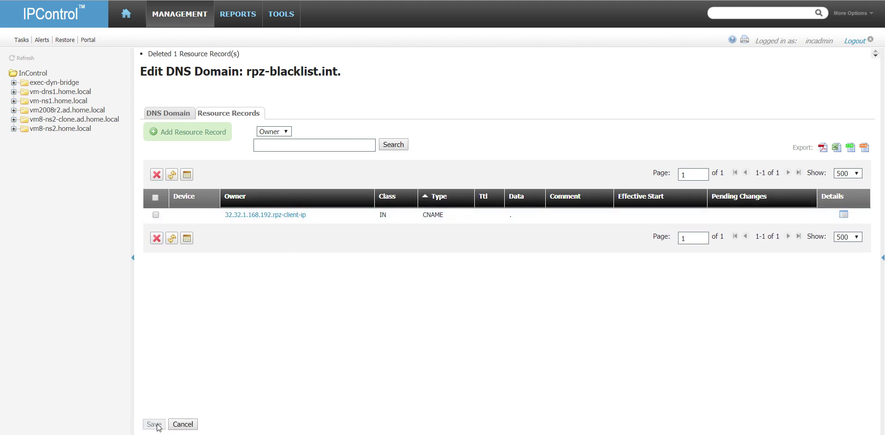
# - Submit an immediate DNS deployment for vm-dns1.home.local with task type "DNS Configuration - Changed Resource Records Only (via DDNS)"
pyautogui.click(189, 14)
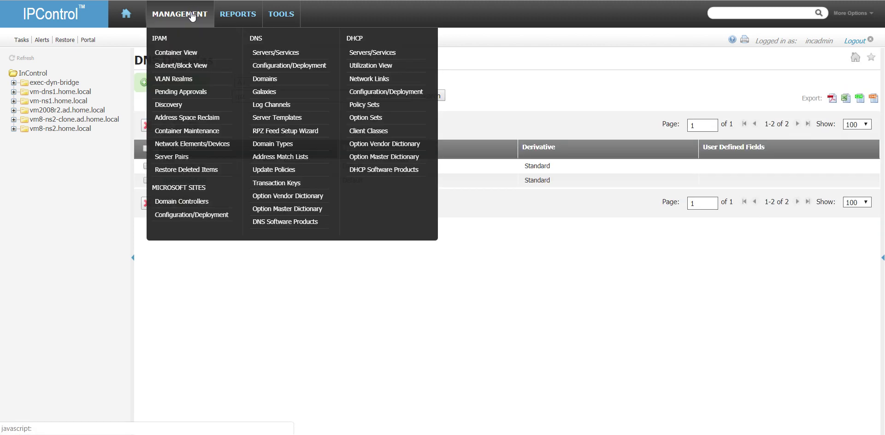
pyautogui.click(330, 67)
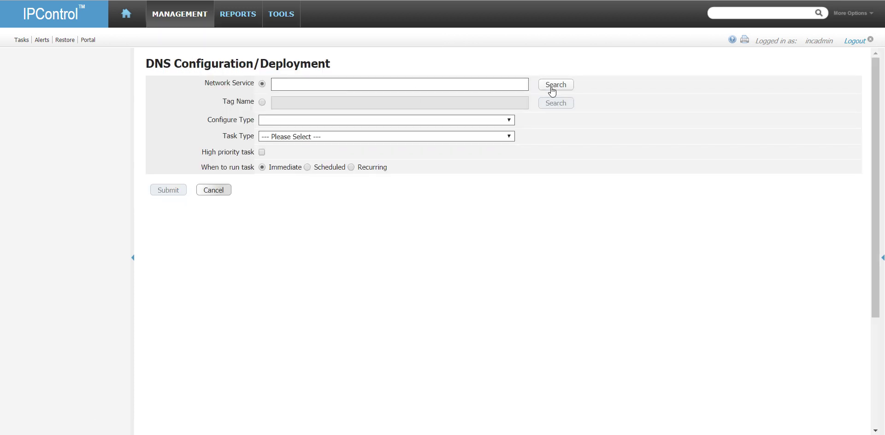
pyautogui.click(550, 85)
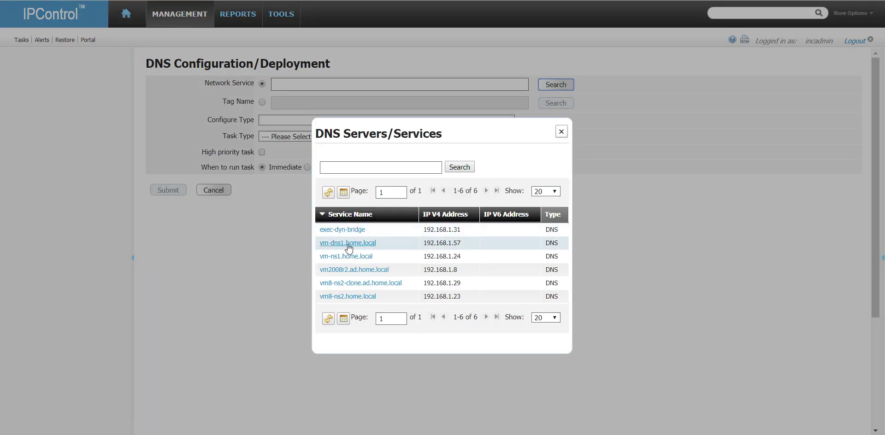
pyautogui.click(349, 250)
pyautogui.click(379, 137)
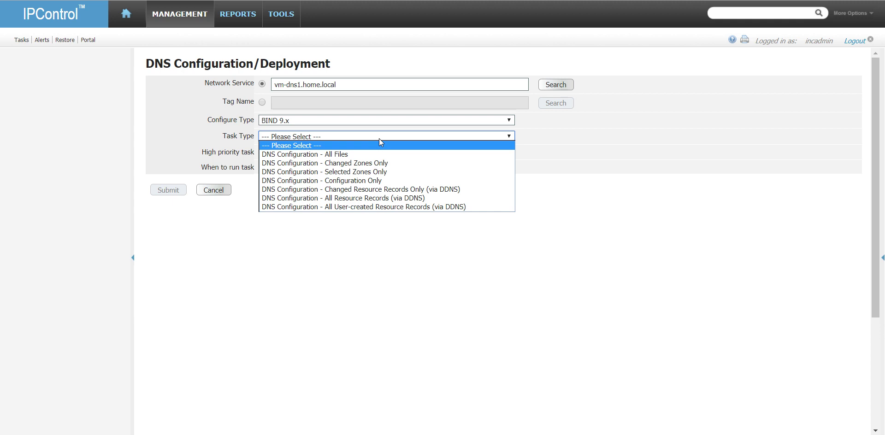
pyautogui.click(396, 190)
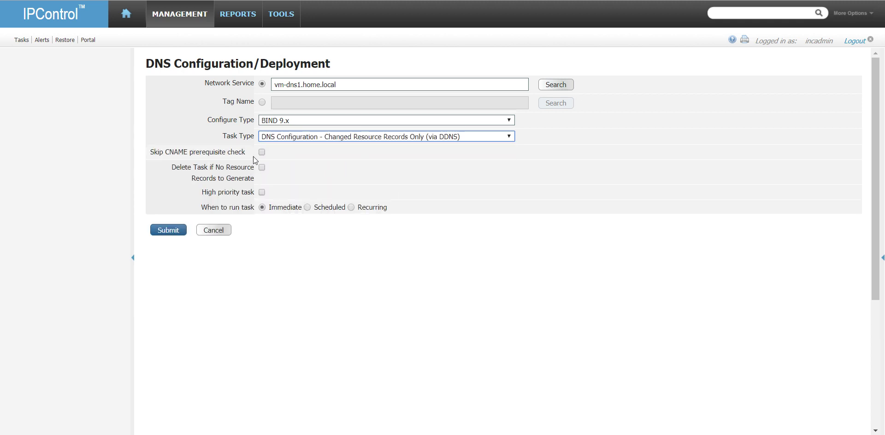
pyautogui.click(178, 229)
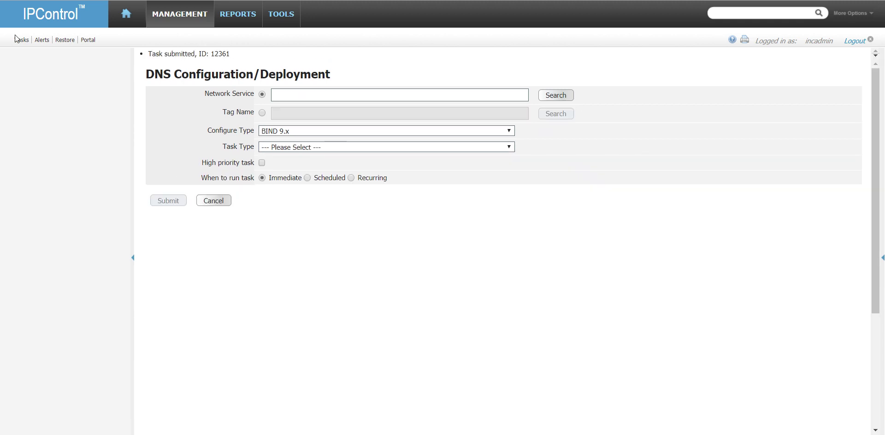
# - Open the task list and refresh it to check the status of the DDNS resource record deployment
pyautogui.click(17, 39)
pyautogui.click(161, 129)
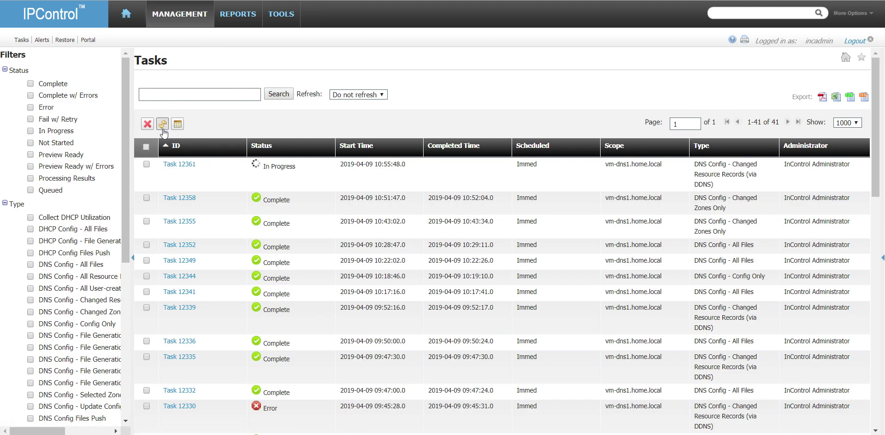
pyautogui.click(162, 124)
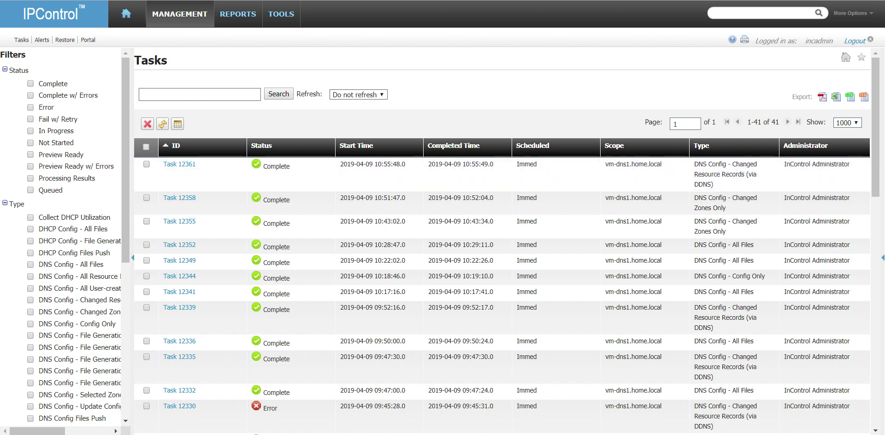
# - Switch to DNS Admin ToolBox, run a zone transfer of rpz-blacklist.int from 192.168.1.57 and select the rpz-client-ip CNAME record
pyautogui.hotkey('alt', 'Tab')
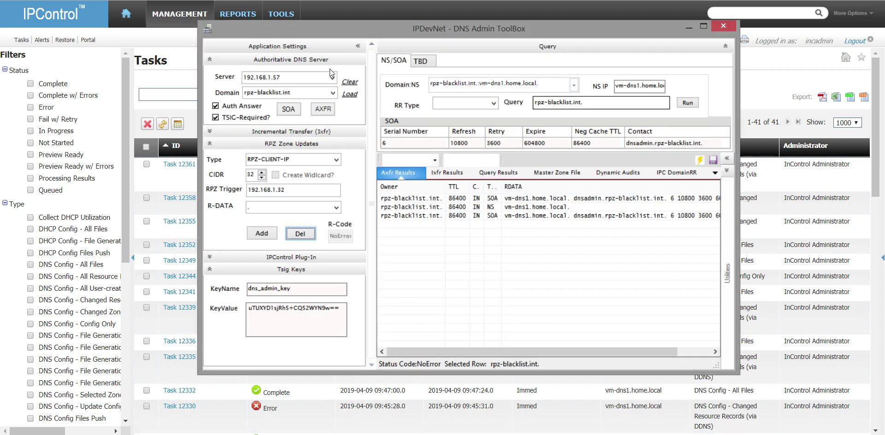
pyautogui.click(332, 109)
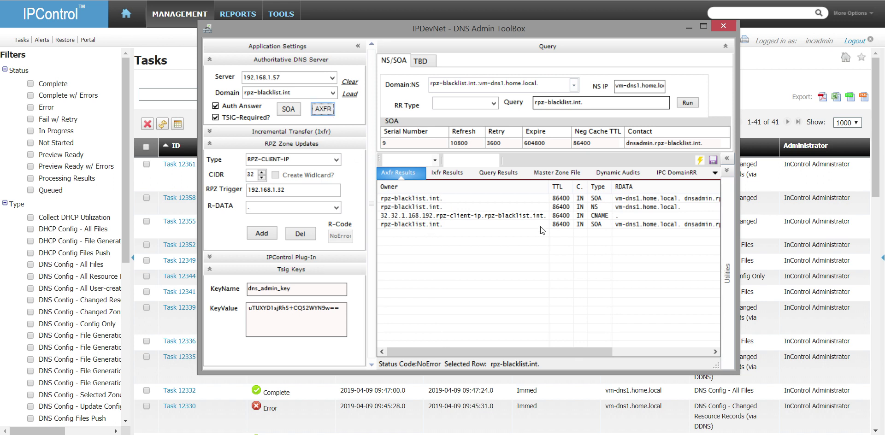
pyautogui.click(529, 217)
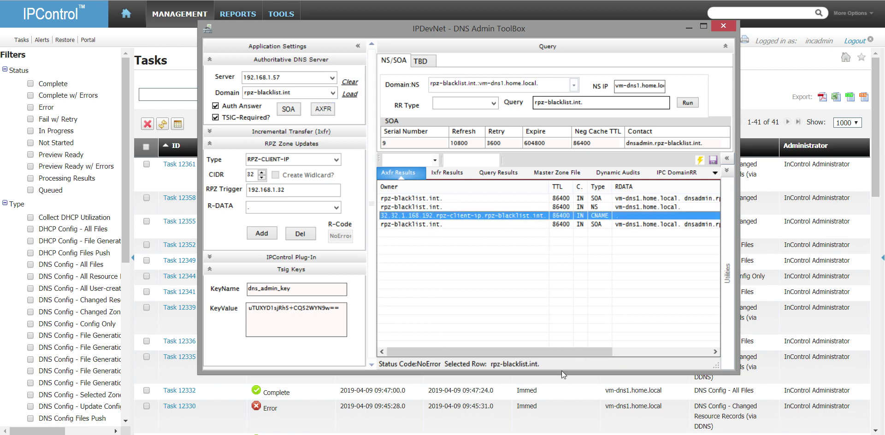
pyautogui.hotkey('alt', 'Tab')
pyautogui.press('Up')
pyautogui.press('Return')
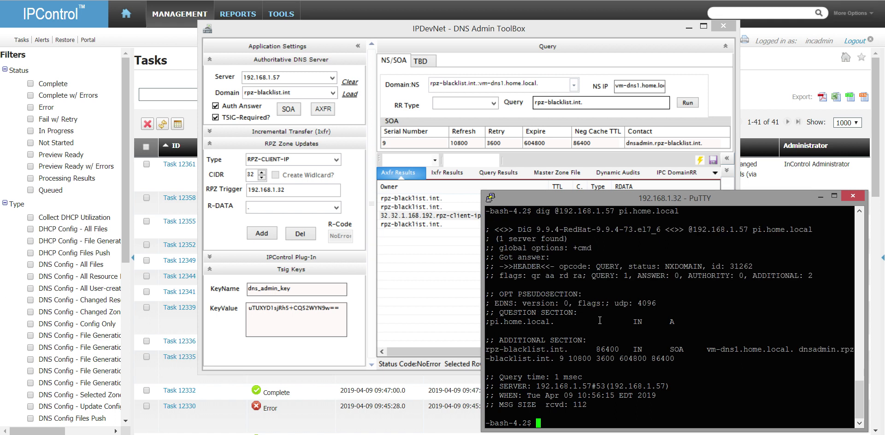
# - View the IPC DomainRR results in DNS Admin ToolBox, and switch back to the IPControl task list
pyautogui.click(462, 29)
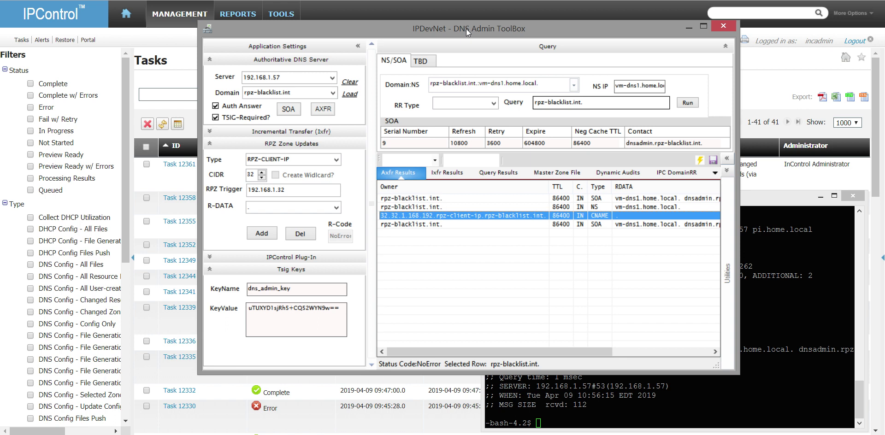
pyautogui.click(699, 160)
pyautogui.click(667, 177)
pyautogui.click(566, 238)
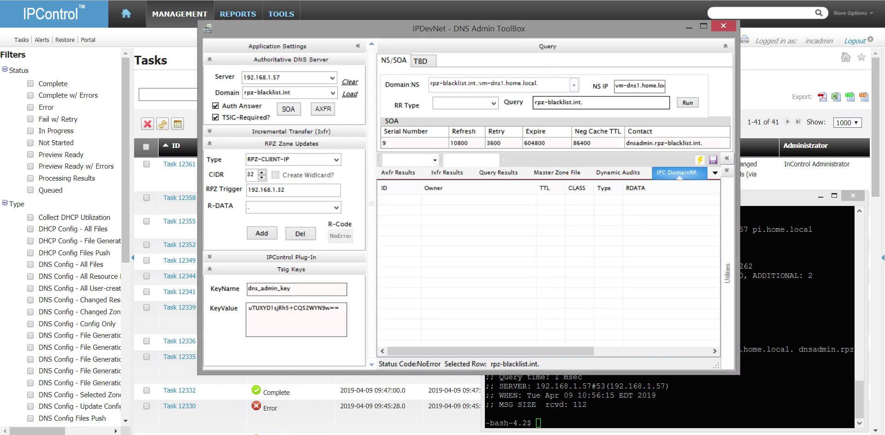
pyautogui.hotkey('alt', 'Tab')
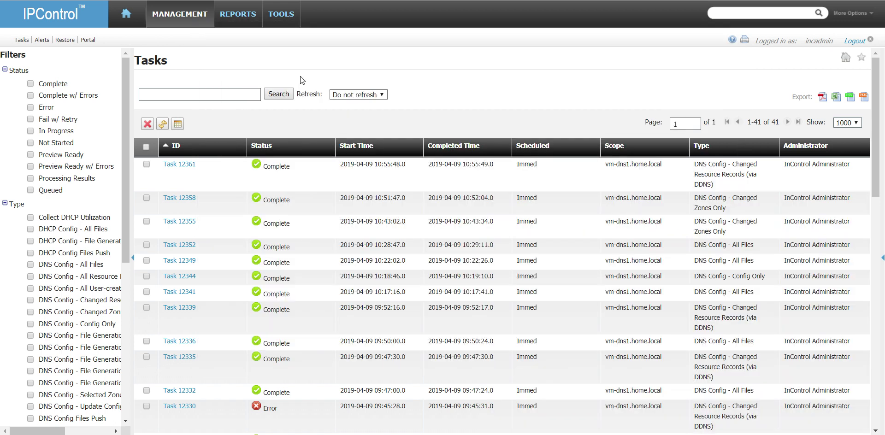